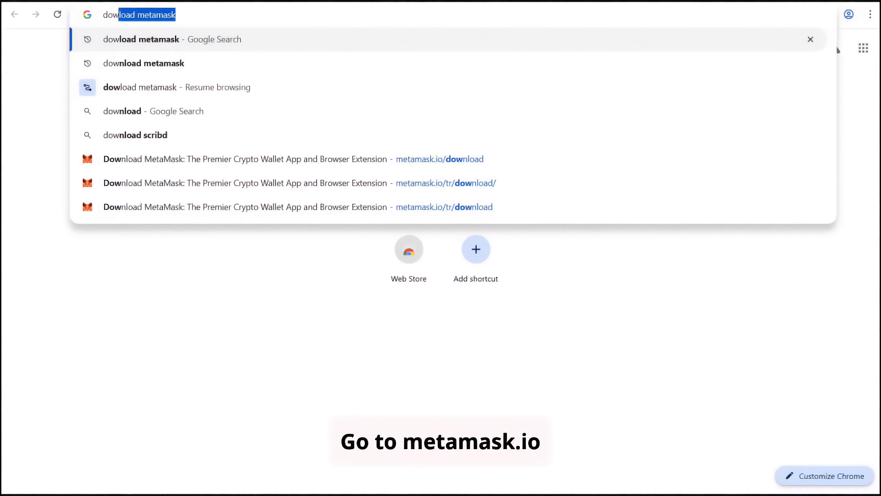
# - Search Google for 'download metamask'
pyautogui.write('nloa')
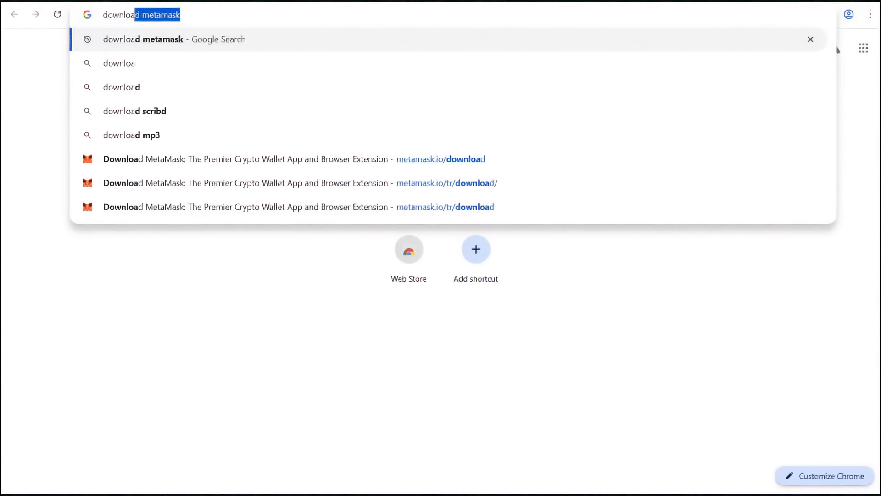
pyautogui.write('d met')
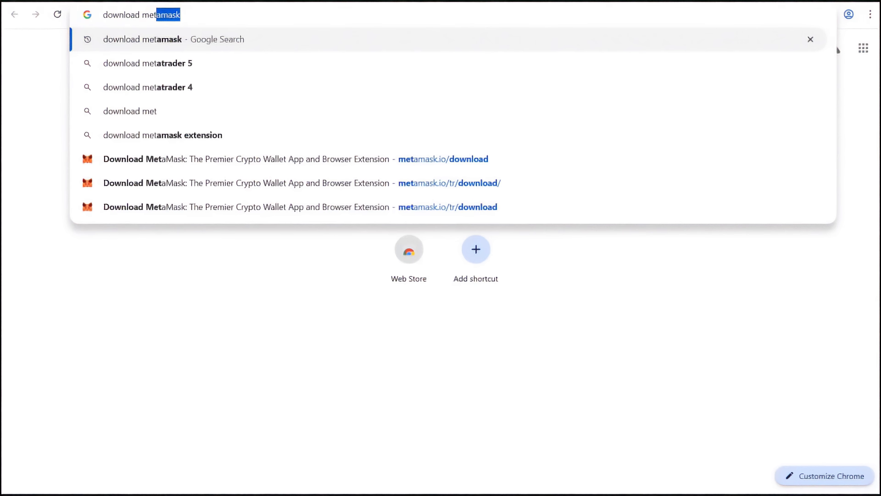
pyautogui.write('amask')
pyautogui.press('Return')
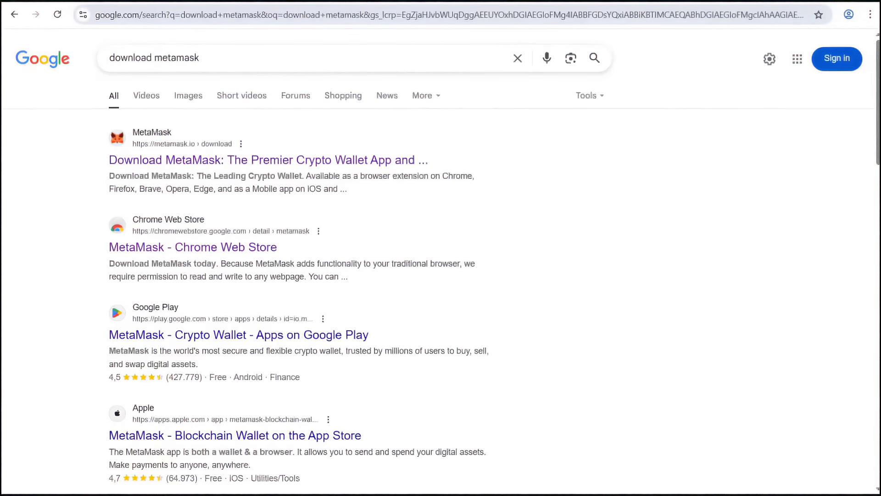
# - Open metamask.io/download and choose the MetaMask extension for Chrome
pyautogui.click(207, 160)
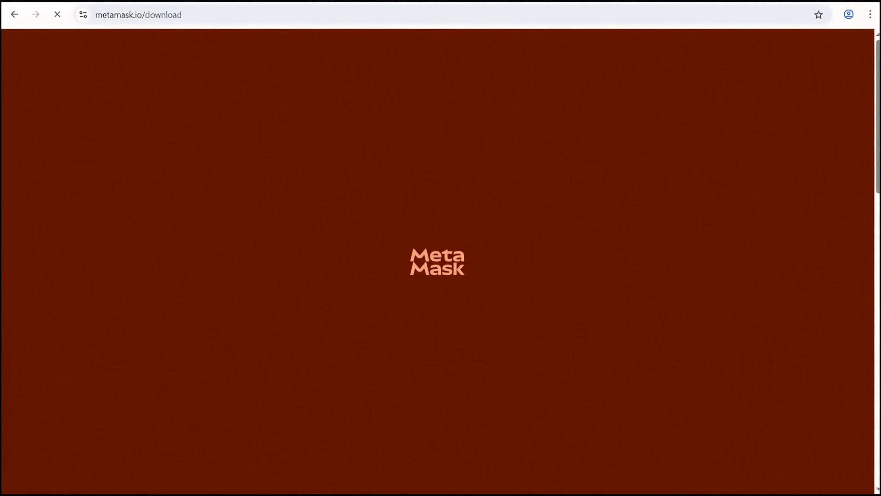
pyautogui.scroll(-3, 438, 262)
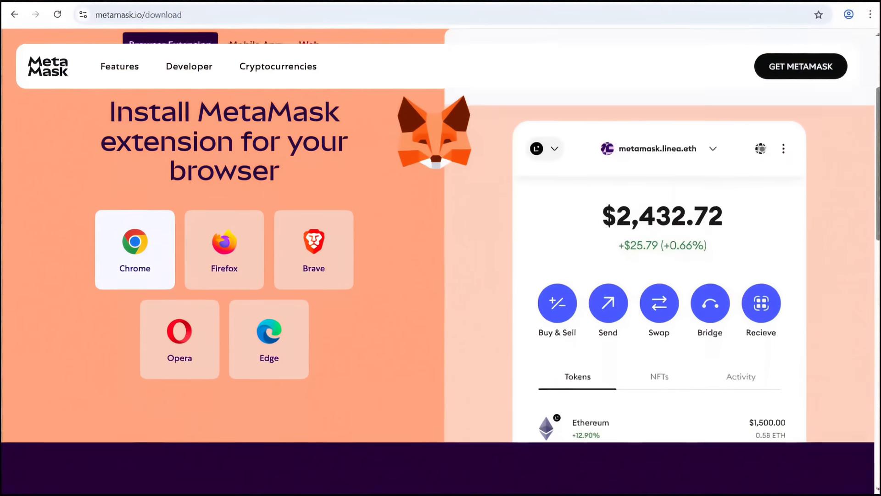
pyautogui.scroll(-1, 439, 261)
pyautogui.scroll(3, 439, 262)
pyautogui.scroll(-2, 439, 262)
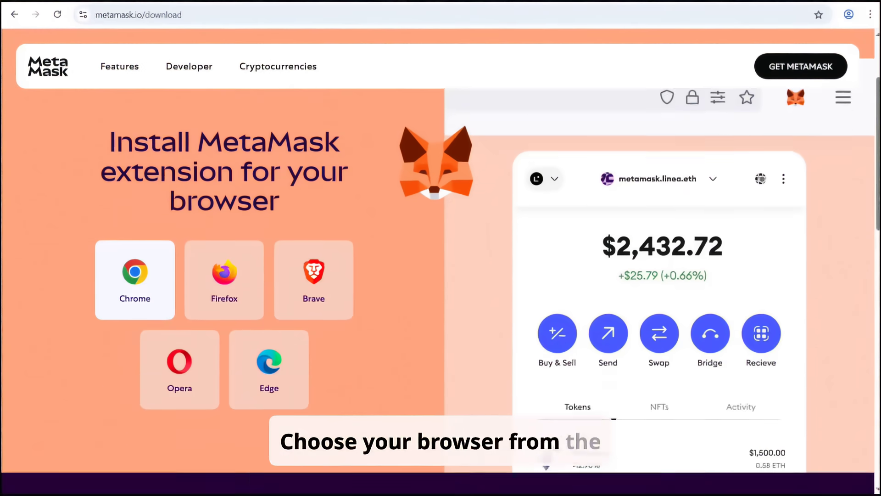
pyautogui.scroll(-2, 439, 262)
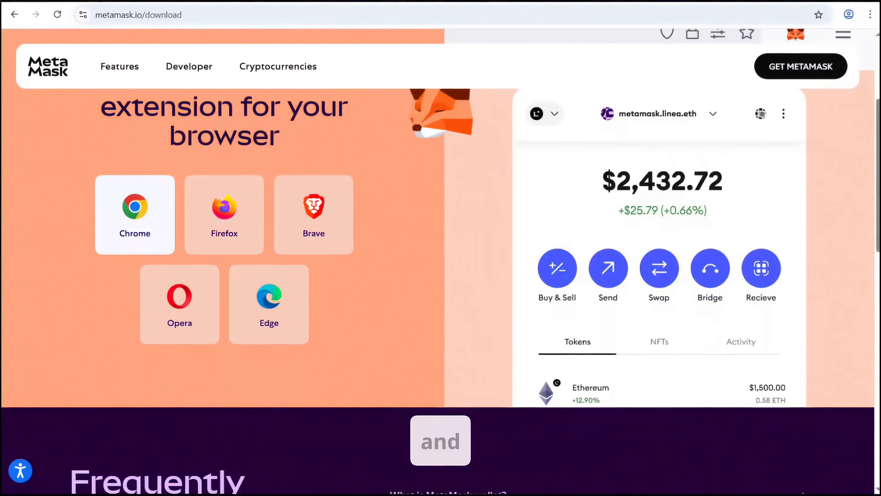
pyautogui.click(134, 214)
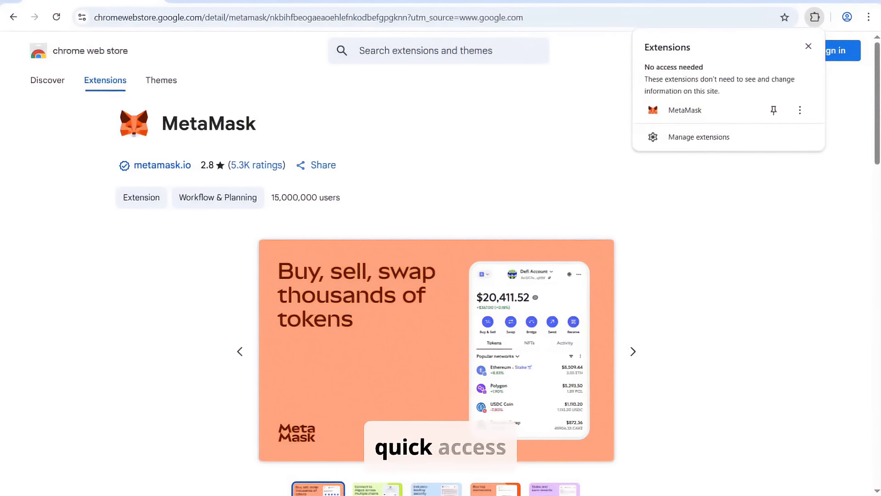
# - Pin the MetaMask extension to the Chrome toolbar
pyautogui.click(774, 110)
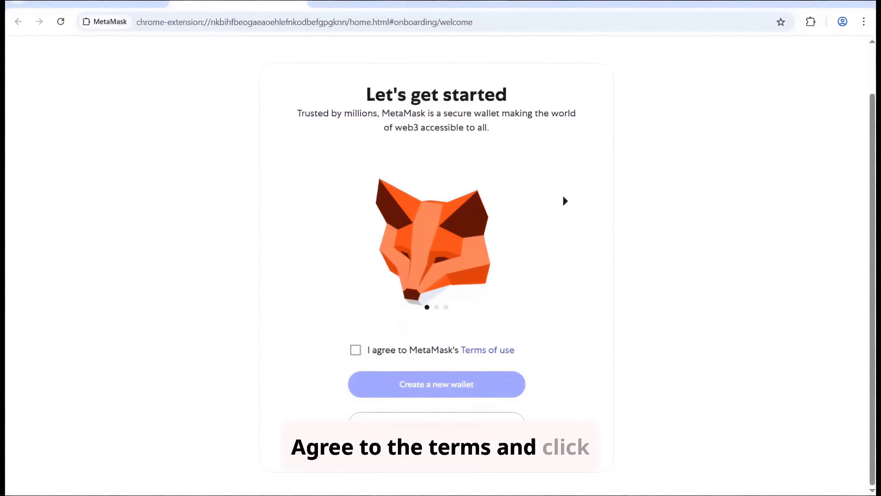
# - Agree to MetaMask's terms, start a new wallet, and allow marketing usage data
pyautogui.click(355, 350)
pyautogui.click(437, 384)
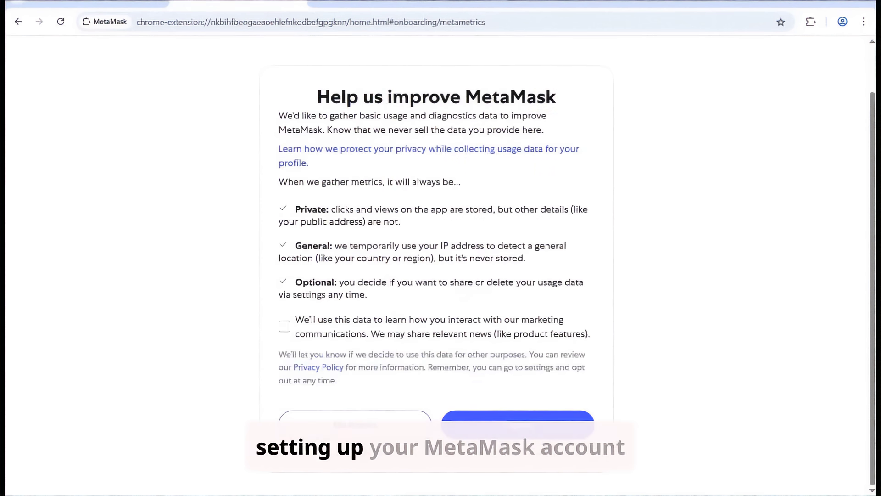
pyautogui.click(284, 326)
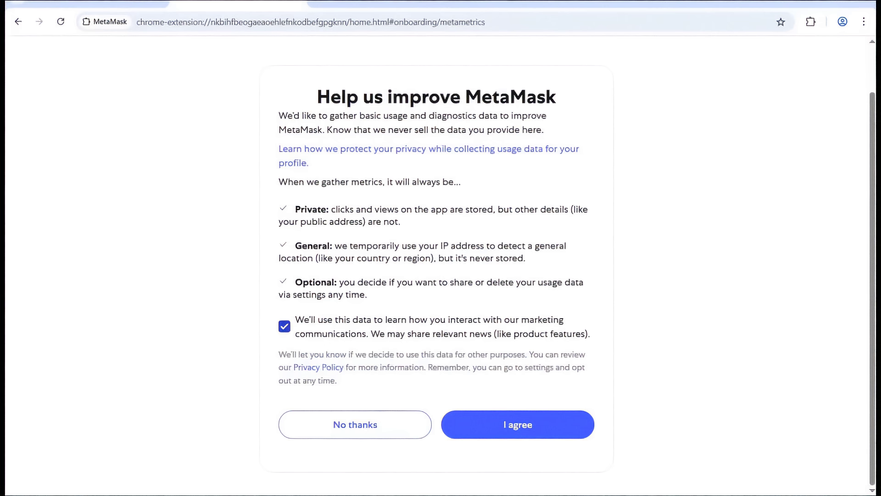
pyautogui.click(518, 424)
# - Enter and confirm the wallet password, acknowledging MetaMask cannot recover it
pyautogui.write('12')
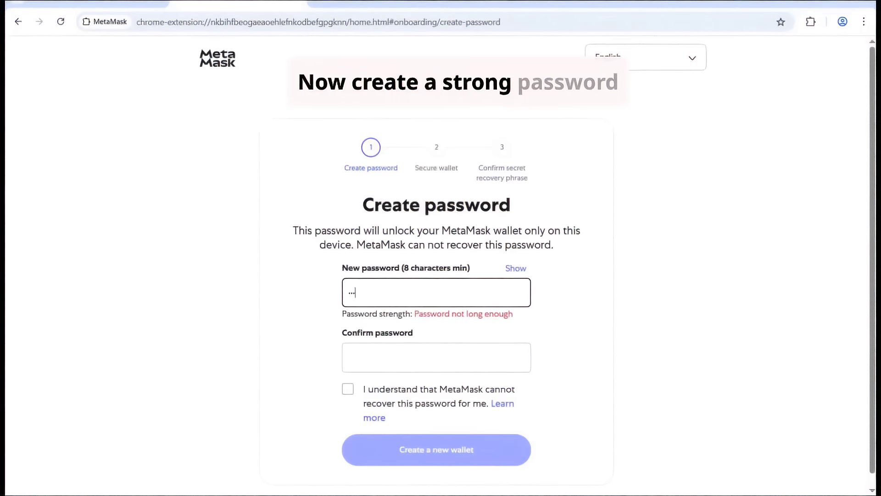
pyautogui.write('345')
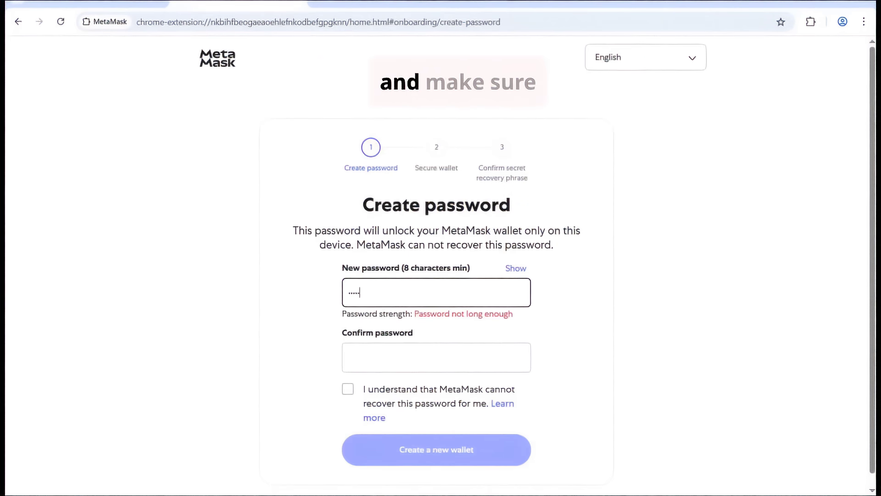
pyautogui.write('6789')
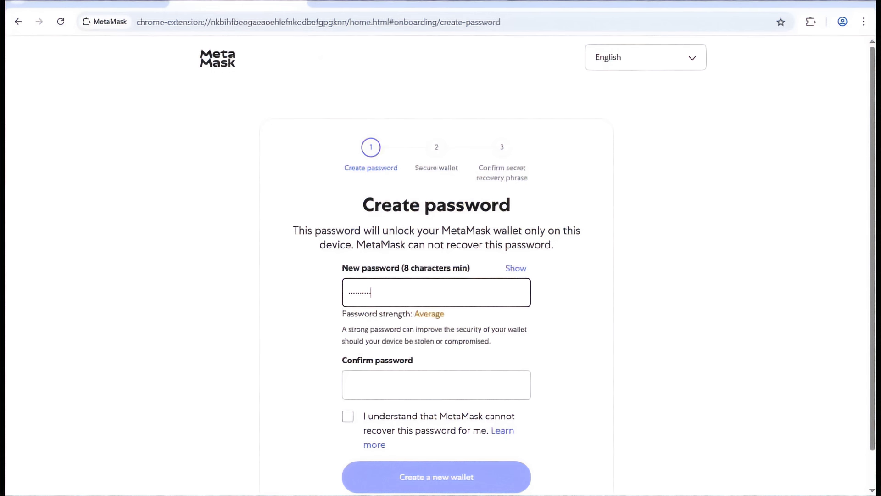
pyautogui.click(436, 384)
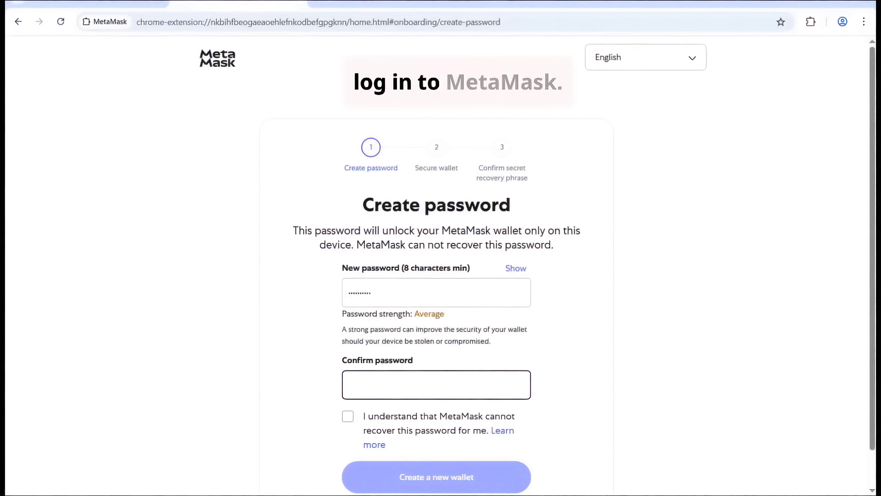
pyautogui.write('13')
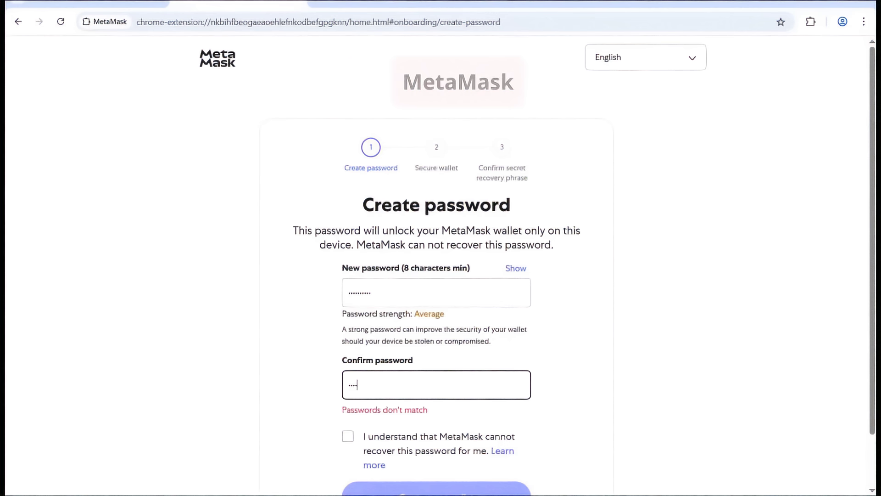
pyautogui.write('5678')
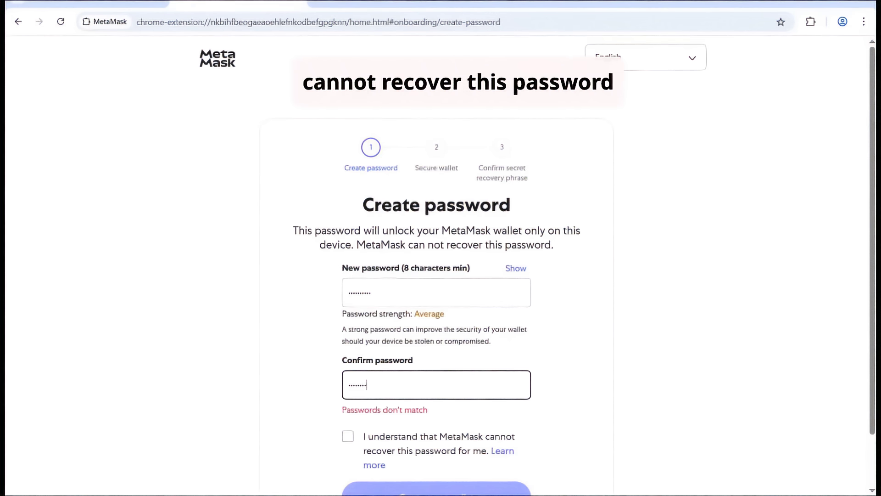
pyautogui.write('90')
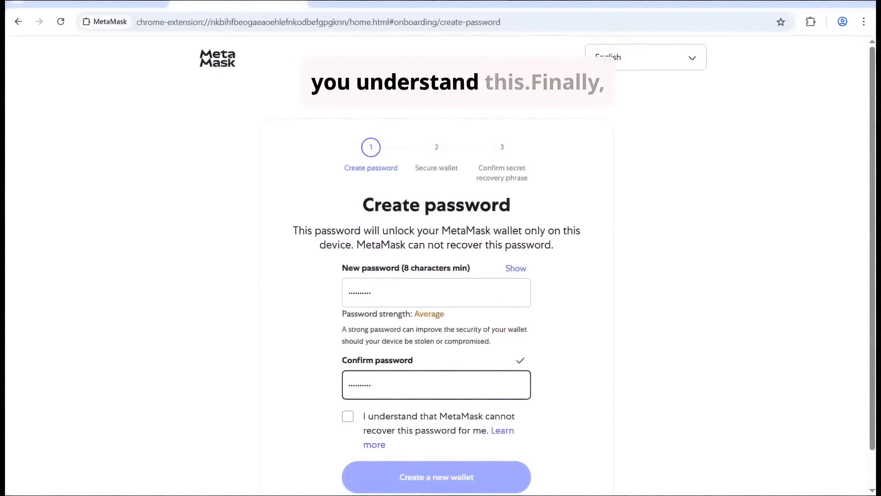
pyautogui.click(347, 416)
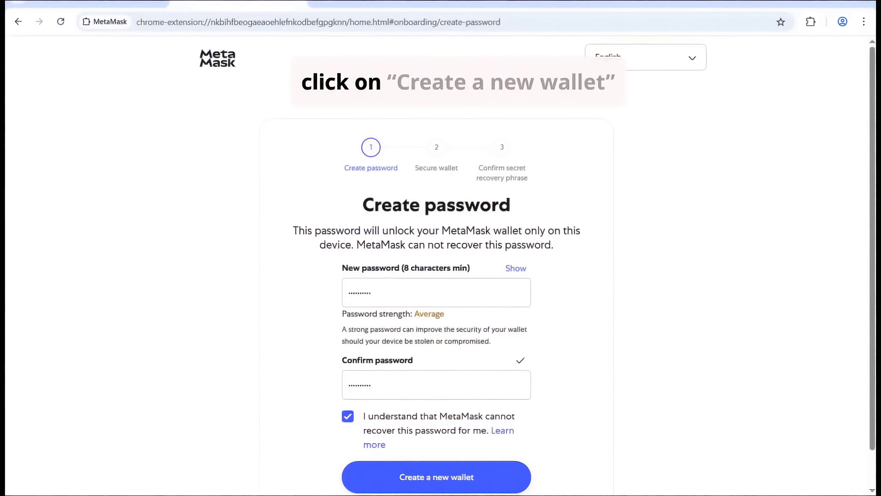
# - Choose to secure the wallet now and copy the 12-word Secret Recovery Phrase
pyautogui.scroll(-1, 441, 276)
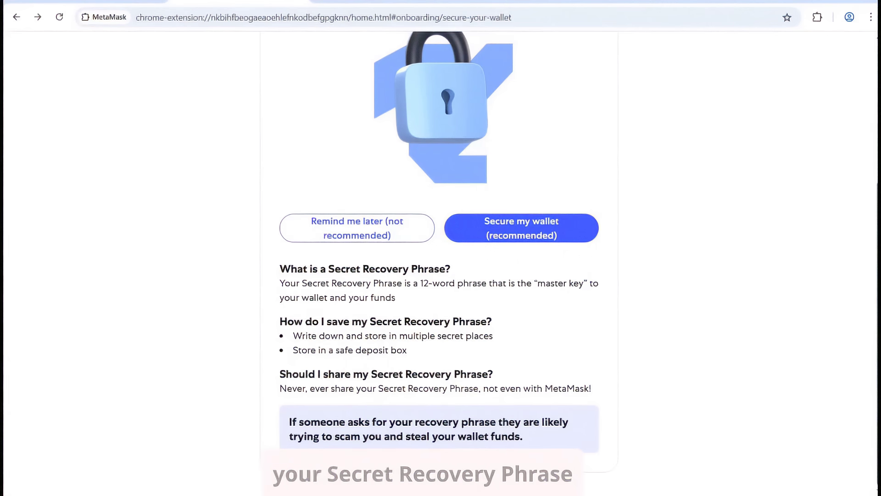
pyautogui.scroll(4, 441, 248)
pyautogui.click(521, 408)
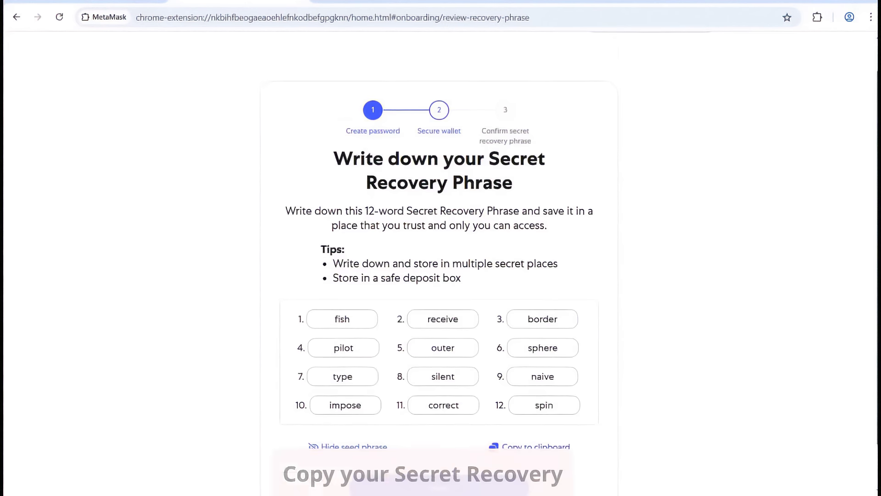
pyautogui.scroll(-1, 433, 260)
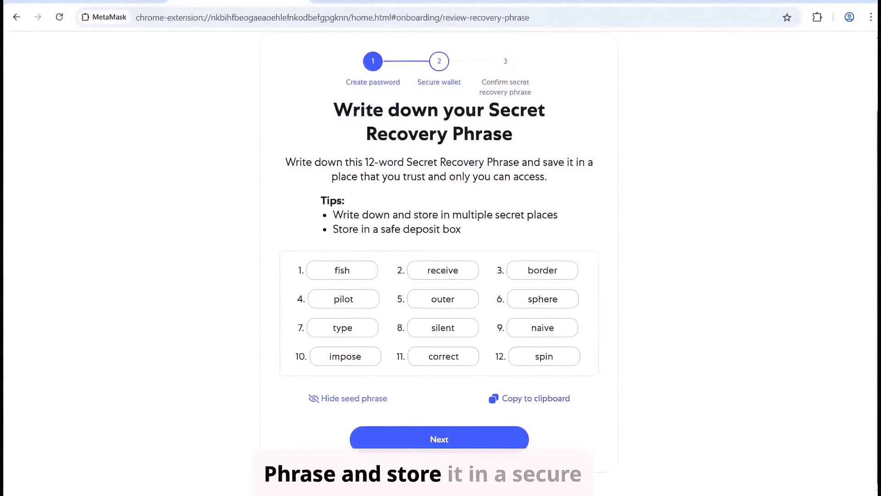
pyautogui.click(548, 398)
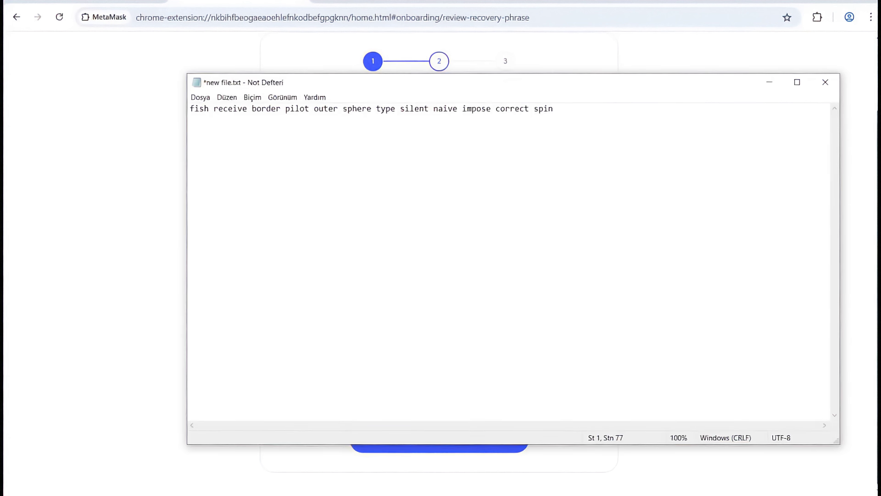
# - Paste the copied recovery phrase over the line in new file.txt, then minimize Notepad
pyautogui.hotkey('shift', 'Home')
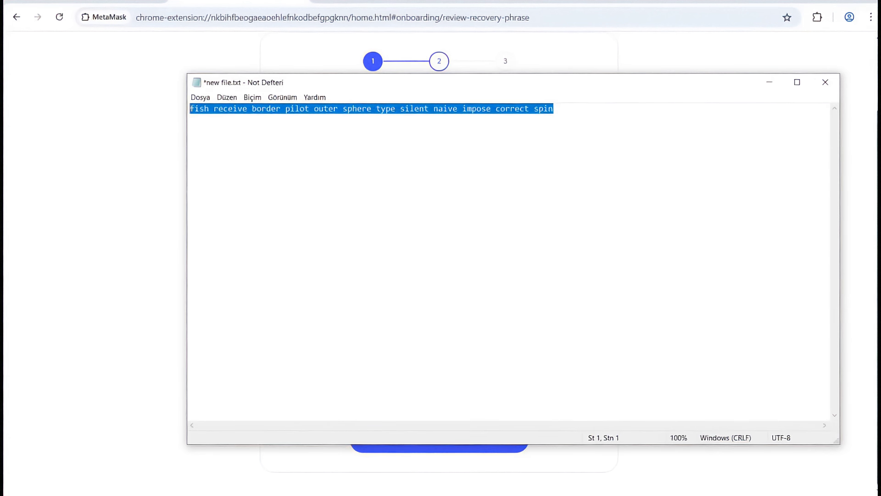
pyautogui.rightClick(339, 160)
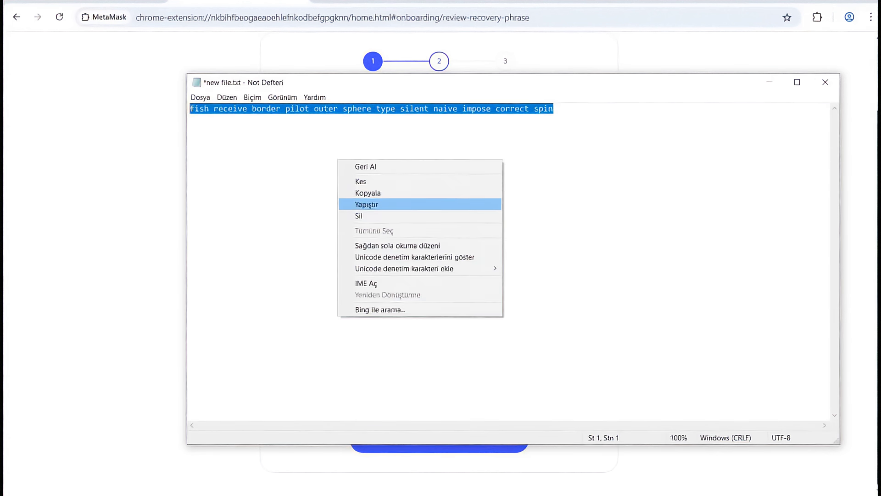
pyautogui.click(367, 205)
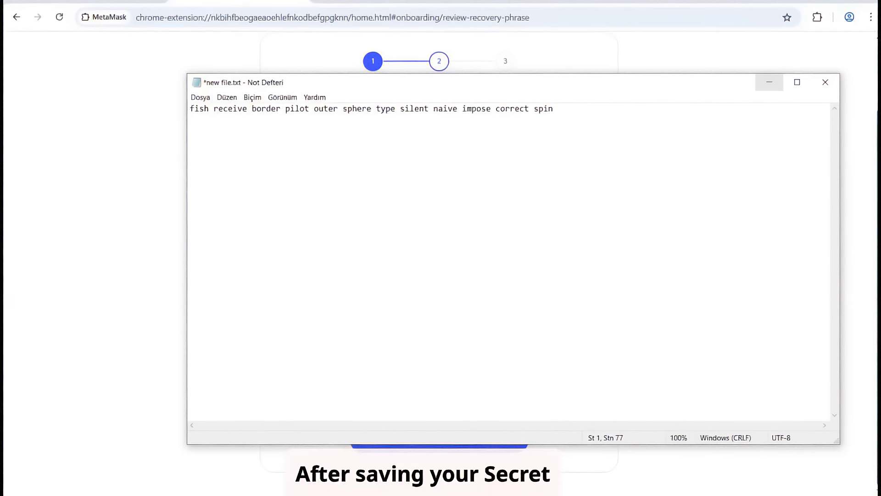
pyautogui.click(770, 82)
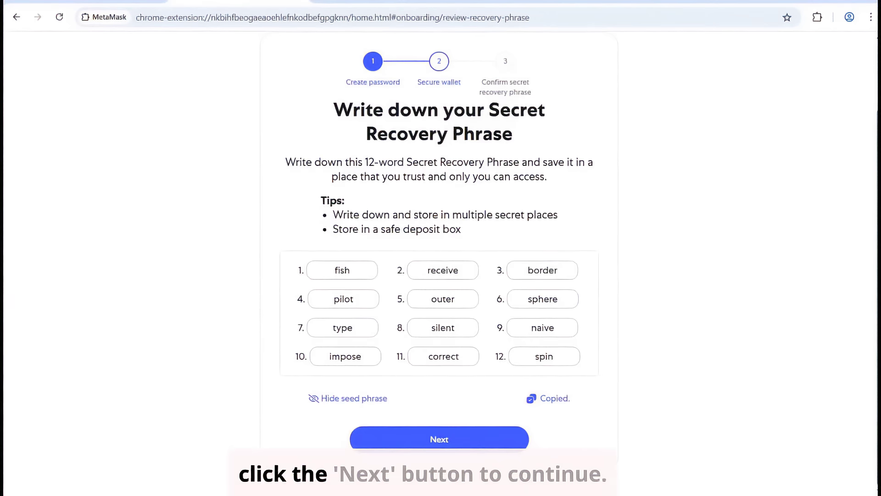
# - Move to the phrase check and fill the third word from the Notepad notes
pyautogui.click(441, 438)
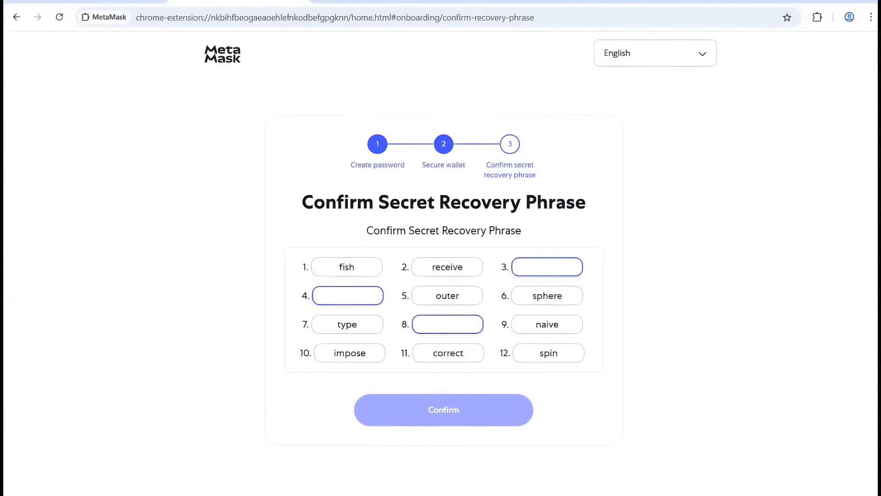
pyautogui.hotkey('alt', 'Tab')
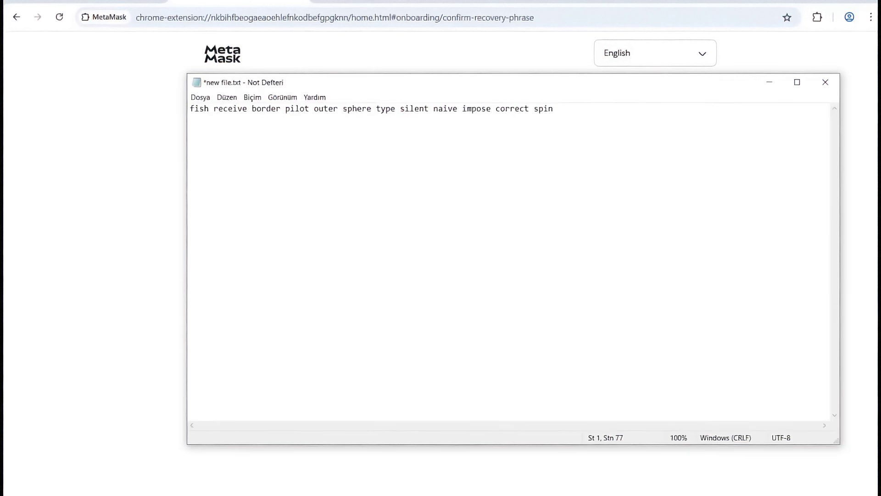
pyautogui.moveTo(281, 108); pyautogui.dragTo(252, 105)
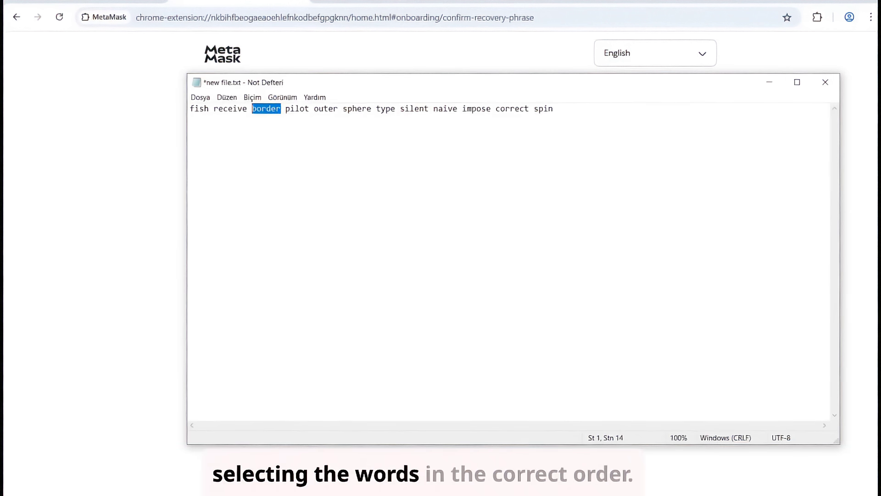
pyautogui.hotkey('alt', 'Tab')
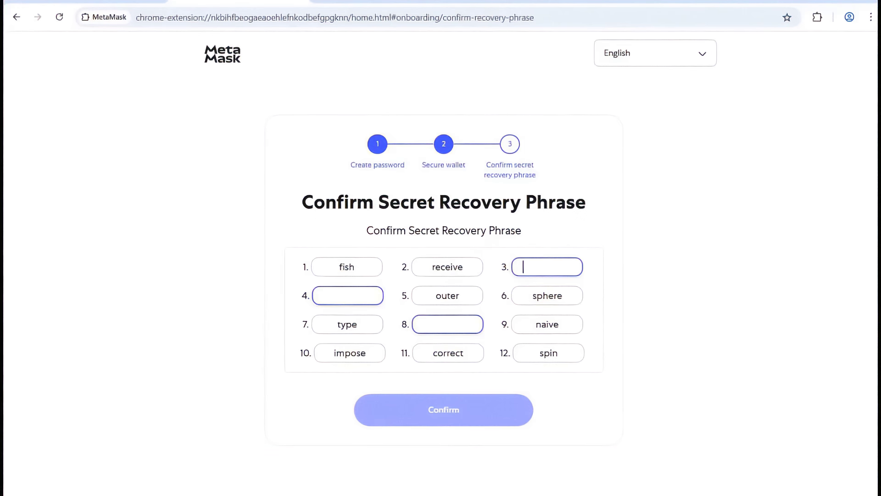
pyautogui.hotkey('ctrl', 'v')
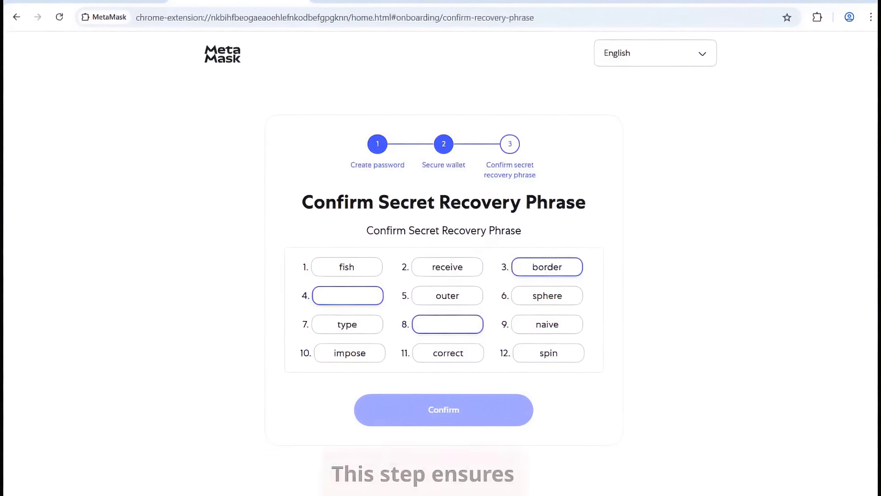
# - Fill the fourth and eighth recovery words from the saved notes
pyautogui.hotkey('alt', 'Tab')
pyautogui.moveTo(310, 108); pyautogui.dragTo(285, 108)
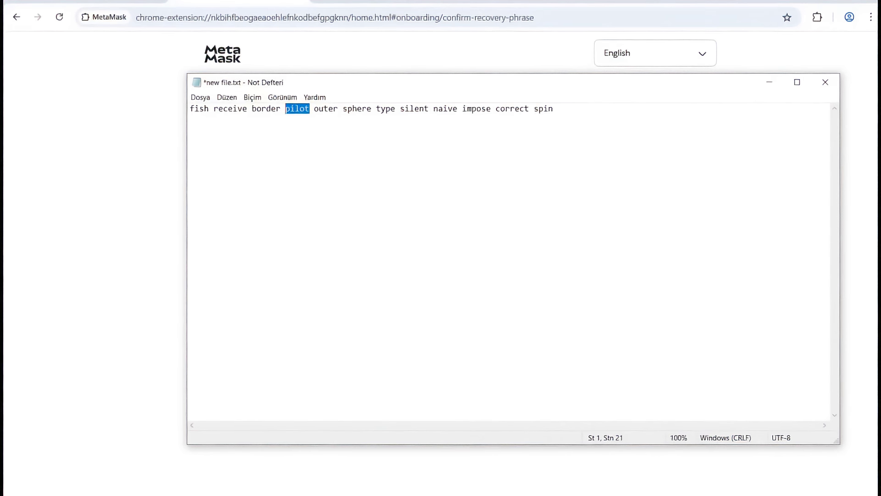
pyautogui.hotkey('alt', 'Tab')
pyautogui.click(348, 295)
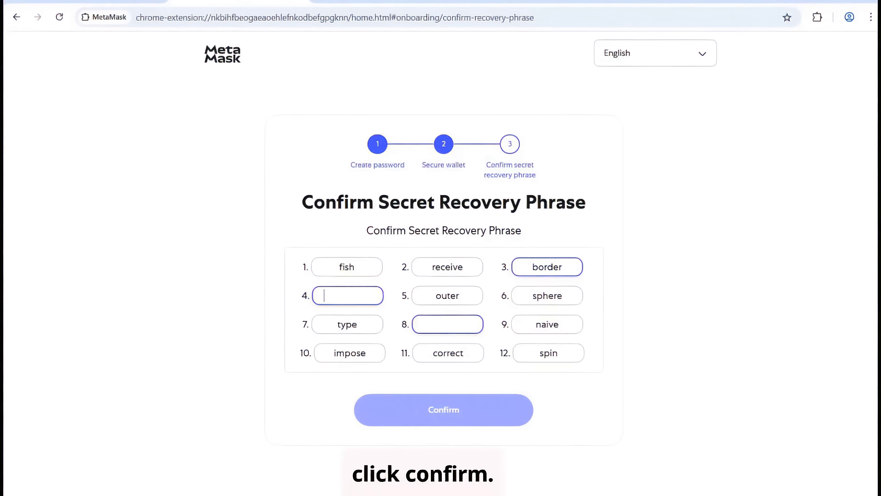
pyautogui.hotkey('ctrl', 'v')
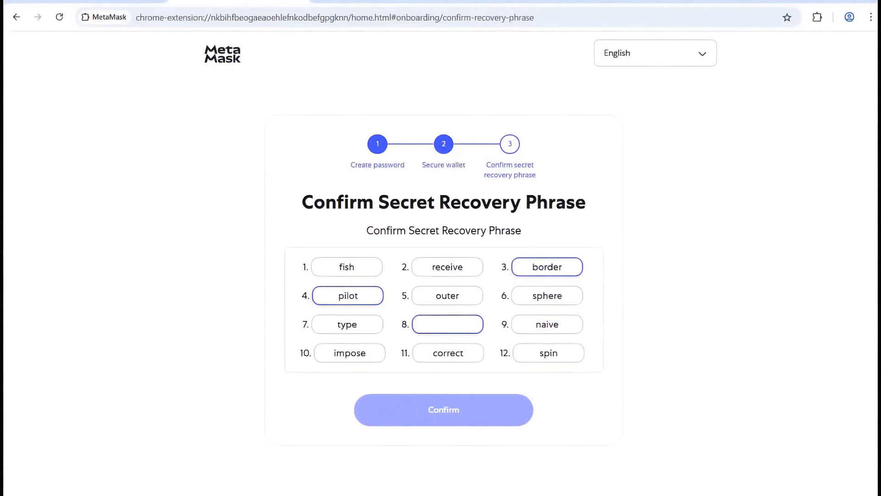
pyautogui.hotkey('alt', 'Tab')
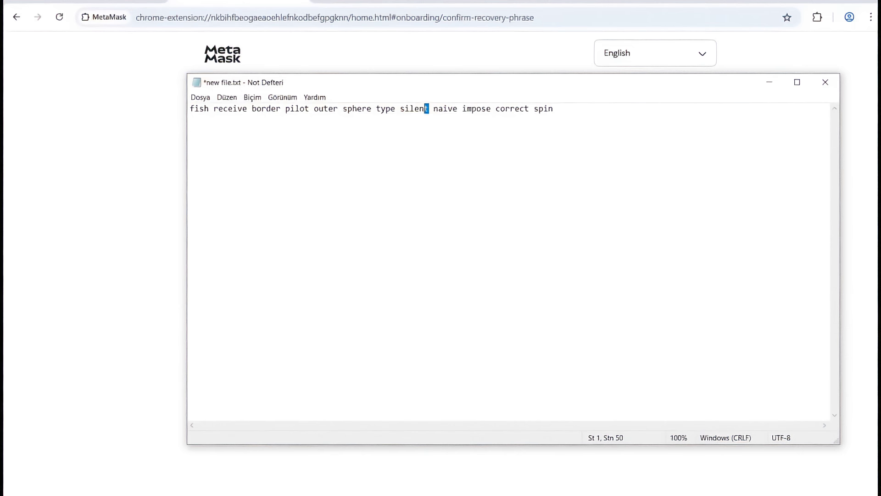
pyautogui.moveTo(429, 108); pyautogui.dragTo(395, 108)
pyautogui.hotkey('shift', 'Right')
pyautogui.hotkey('alt', 'Tab')
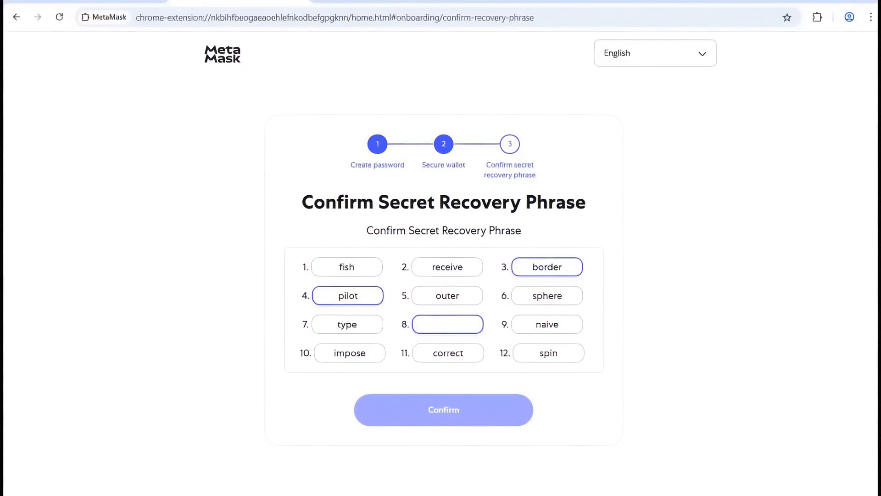
pyautogui.hotkey('ctrl', 'v')
# - Confirm the recovery phrase and finish the Congratulations step to reach the Ethereum Mainnet home
pyautogui.press('Return')
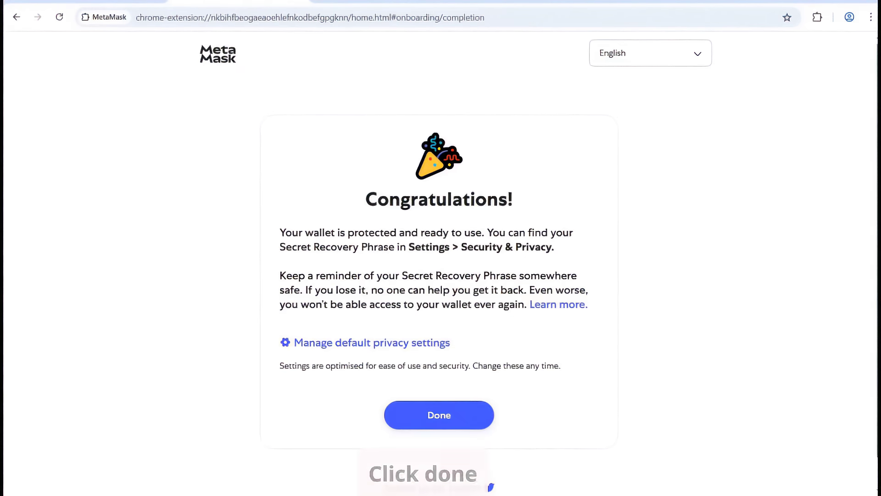
pyautogui.scroll(-1, 441, 262)
pyautogui.press('Return')
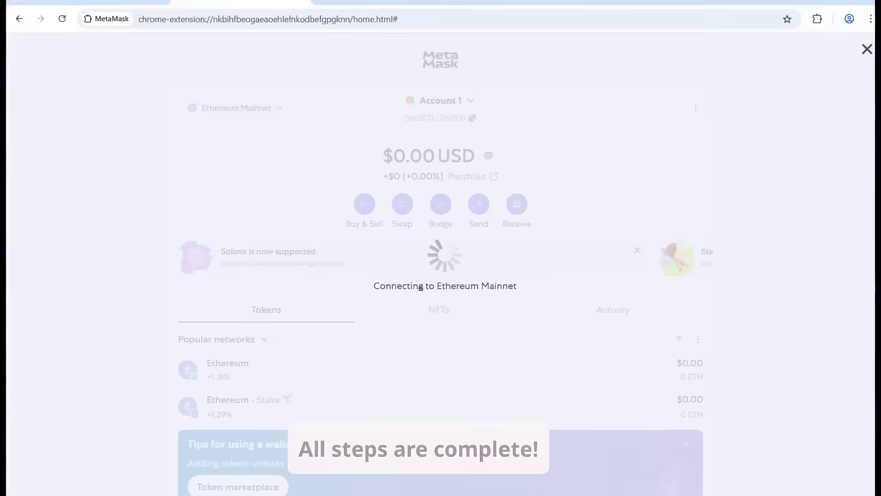
# - Add and approve the zkSync Era Mainnet network
pyautogui.scroll(-1, 440, 269)
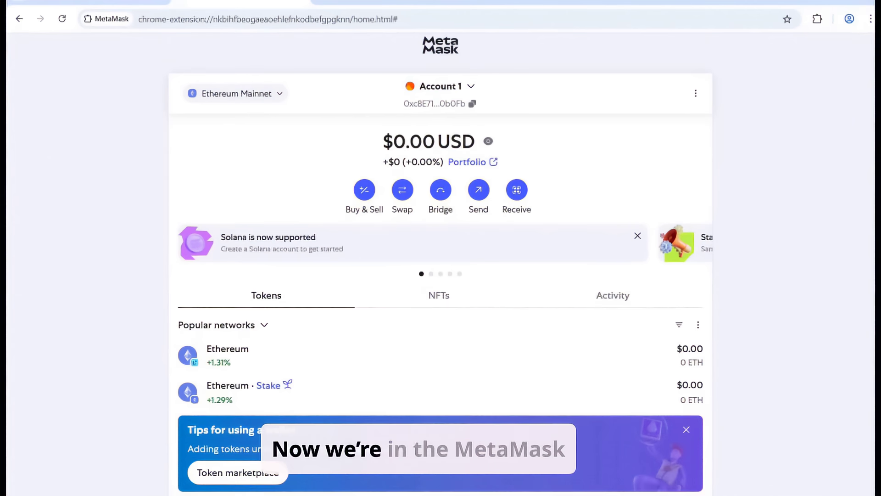
pyautogui.scroll(1, 441, 270)
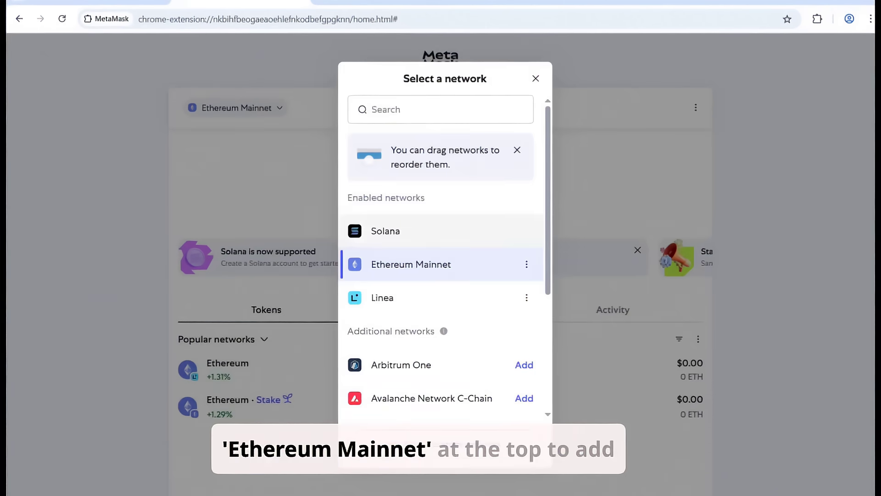
pyautogui.scroll(-1, 440, 257)
pyautogui.scroll(-3, 441, 257)
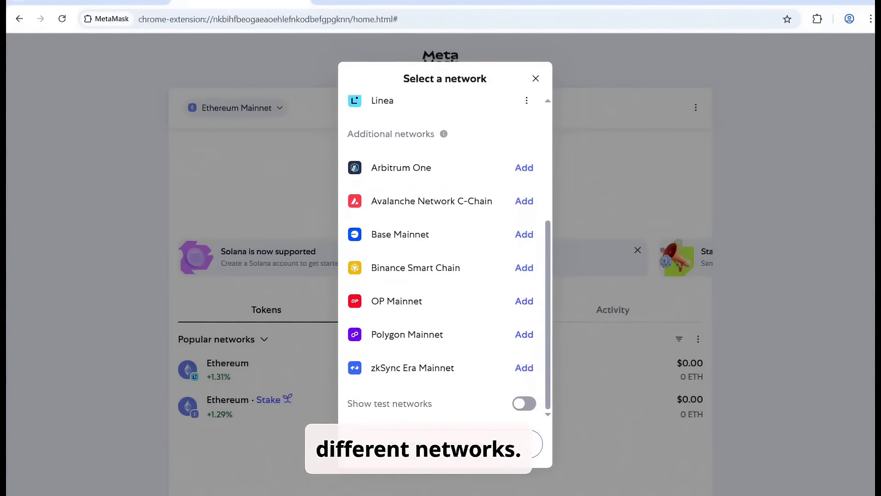
pyautogui.click(524, 368)
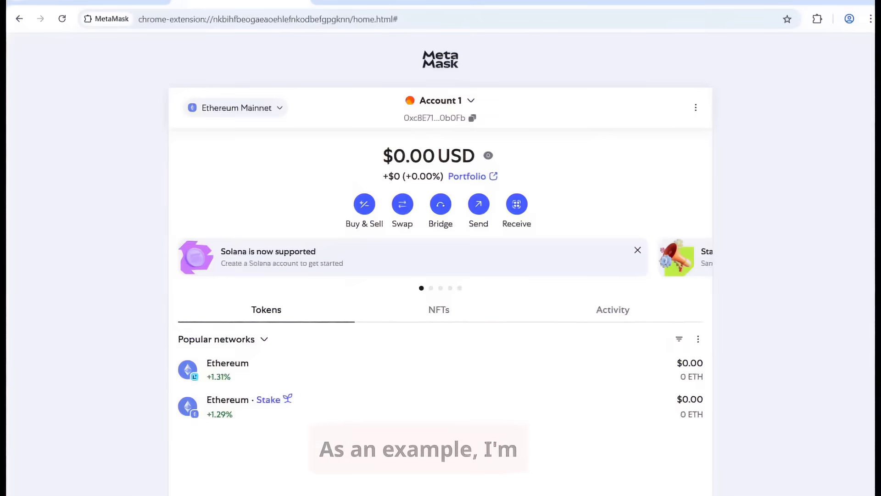
pyautogui.press('Return')
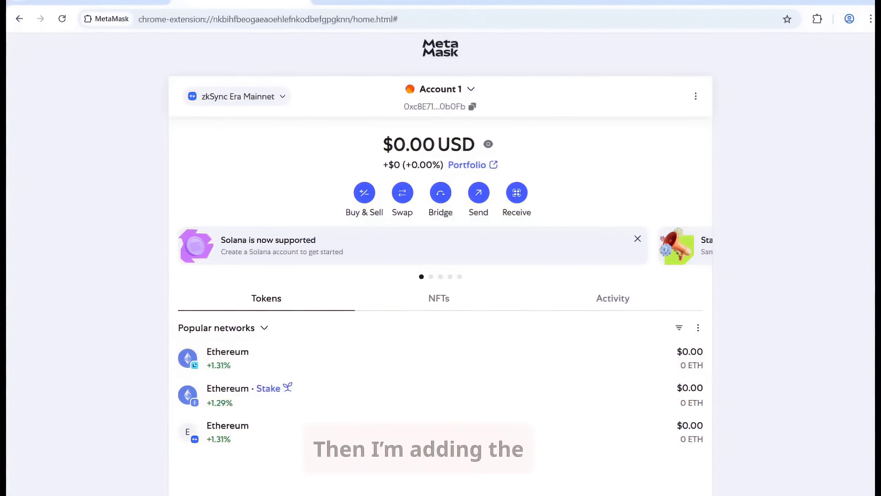
# - Add and approve Binance Smart Chain from the network list
pyautogui.click(238, 96)
pyautogui.scroll(-4, 440, 276)
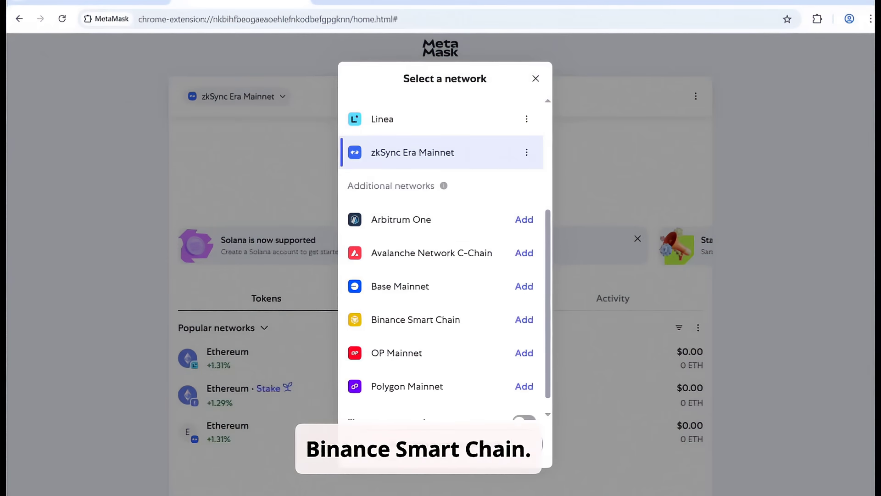
pyautogui.click(524, 319)
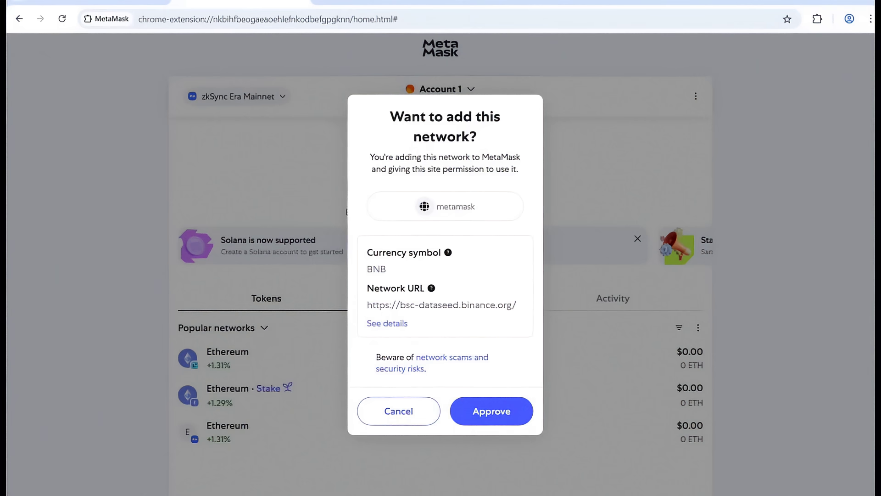
pyautogui.press('Return')
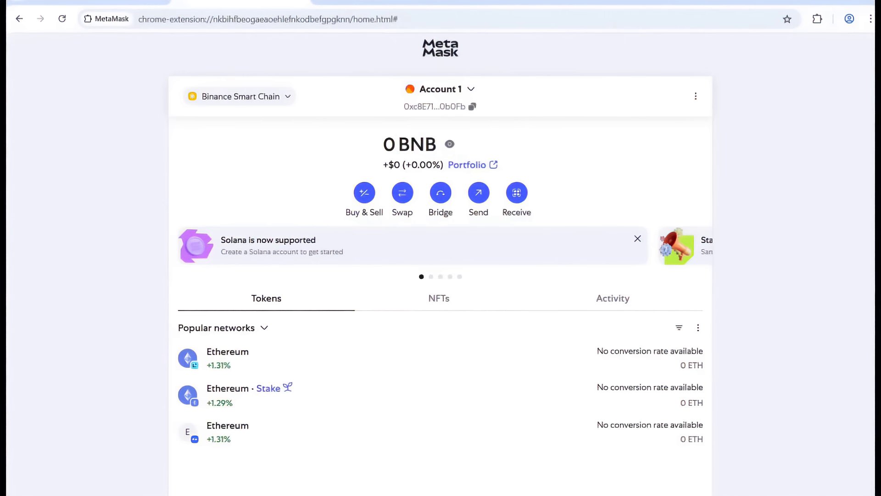
# - Browse the wallet's NFTs and Activity views, then return to the token list
pyautogui.click(438, 297)
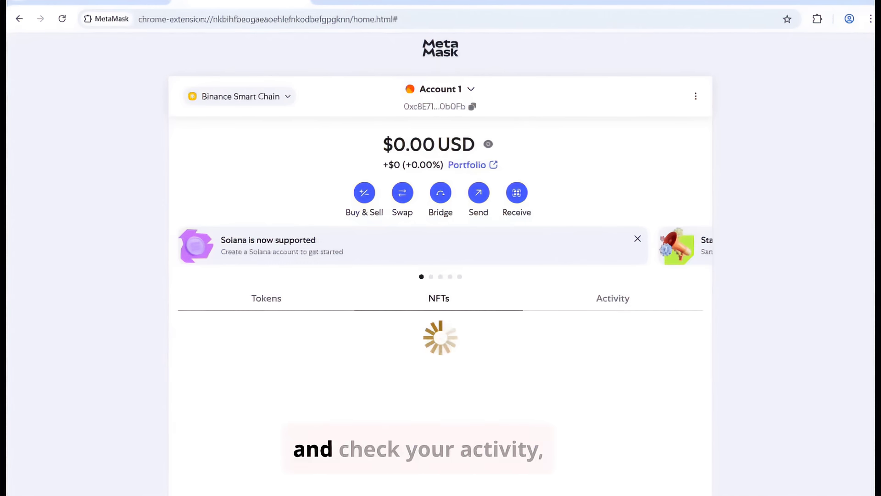
pyautogui.scroll(-1, 441, 276)
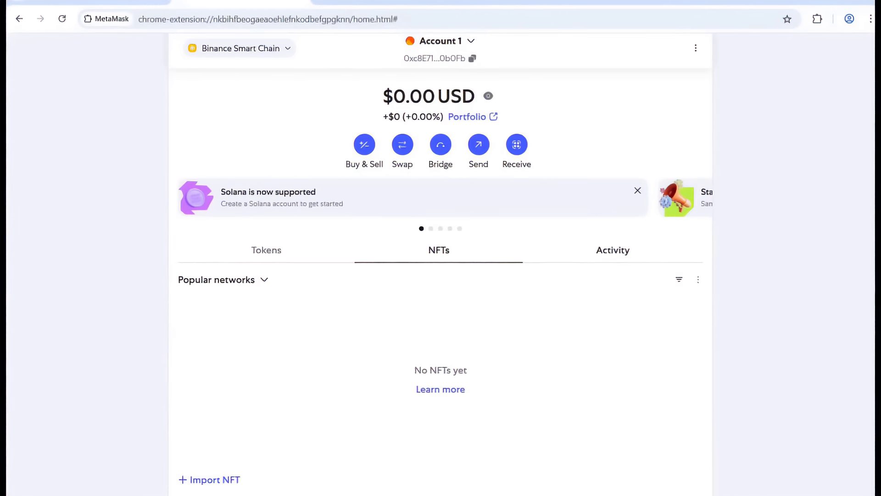
pyautogui.click(613, 250)
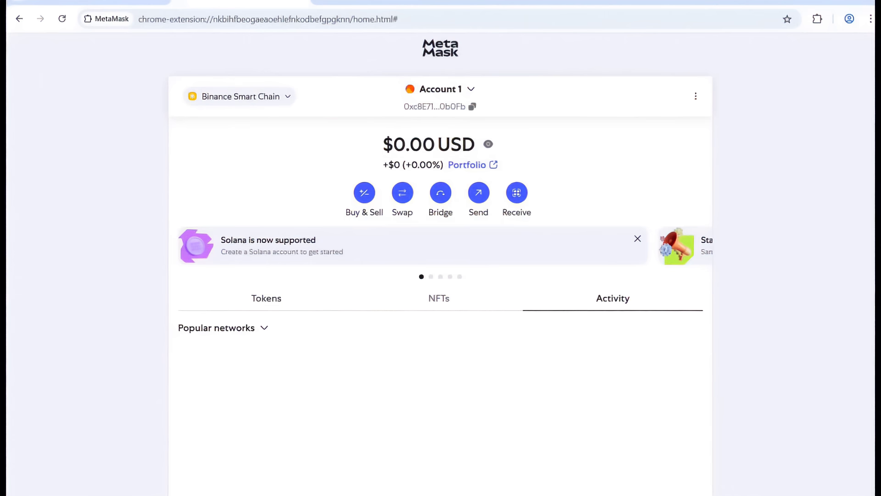
pyautogui.click(267, 298)
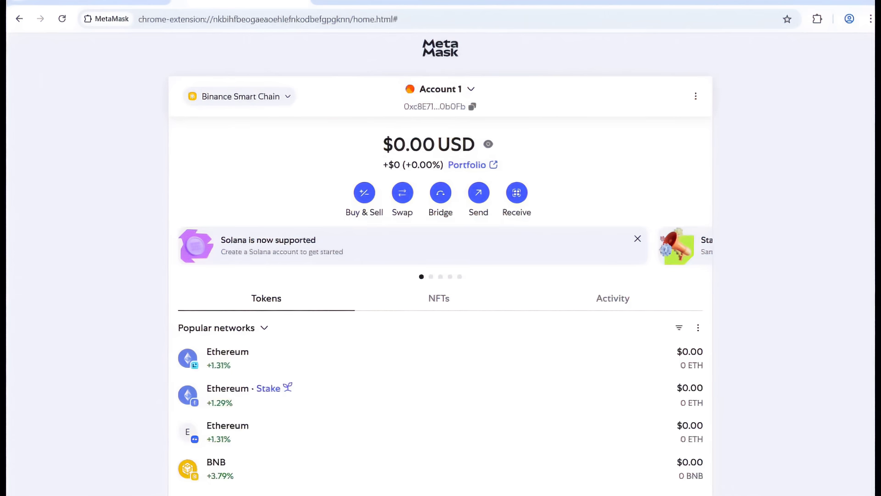
# - Open the BNB token details and copy the account address
pyautogui.click(216, 466)
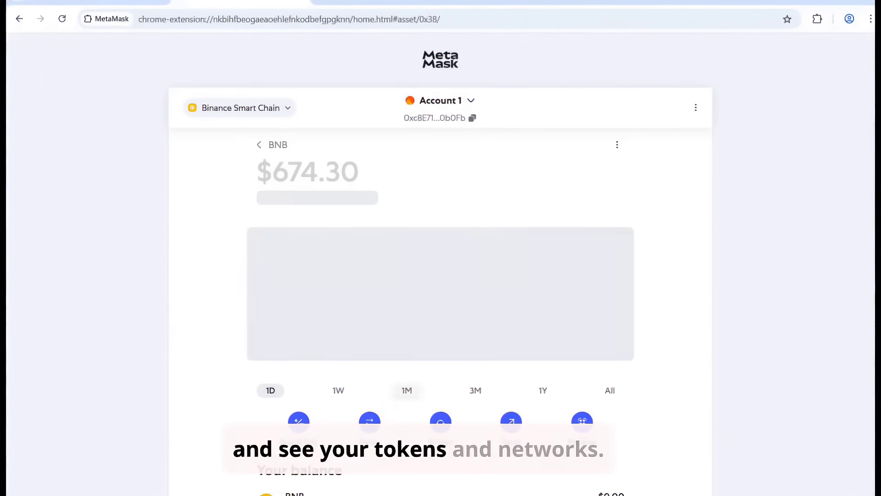
pyautogui.scroll(-6, 440, 265)
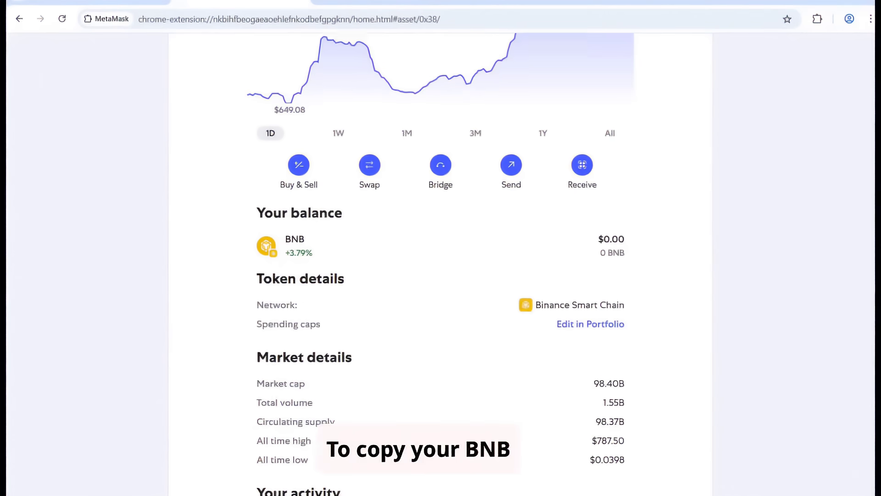
pyautogui.scroll(5, 441, 264)
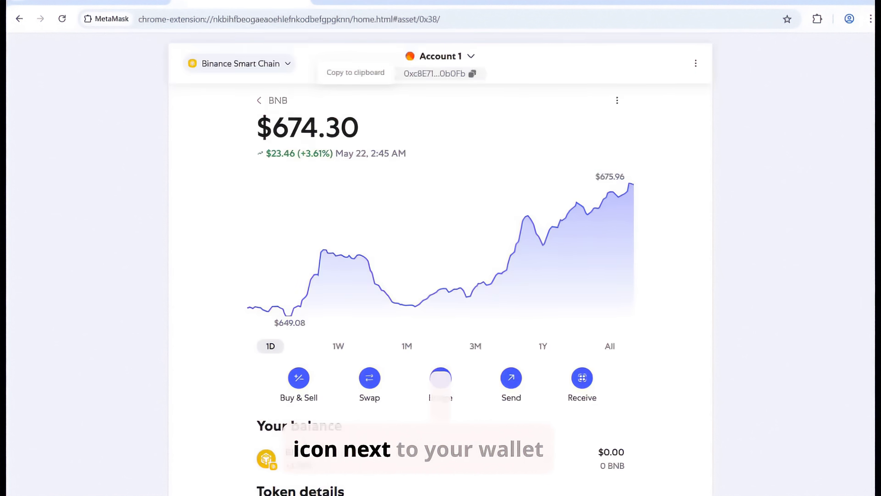
pyautogui.click(440, 74)
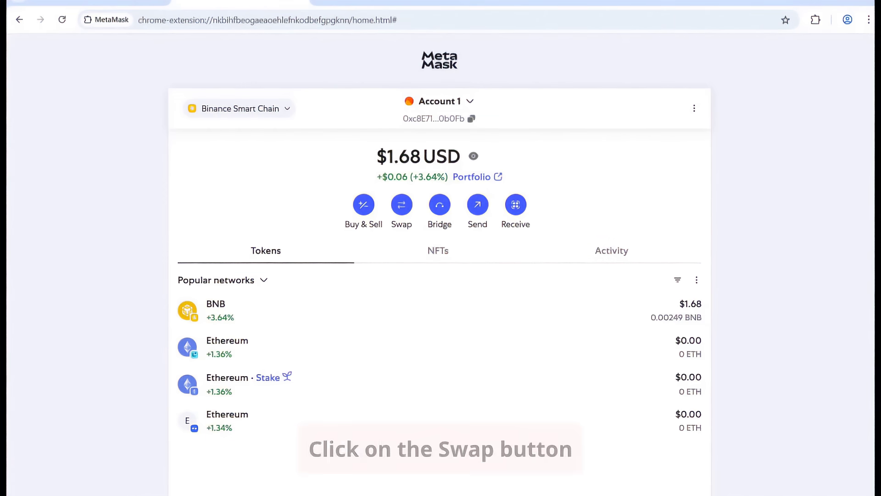
# - Start a new swap, browsing the source token list and keeping BNB as the token to swap from
pyautogui.click(402, 204)
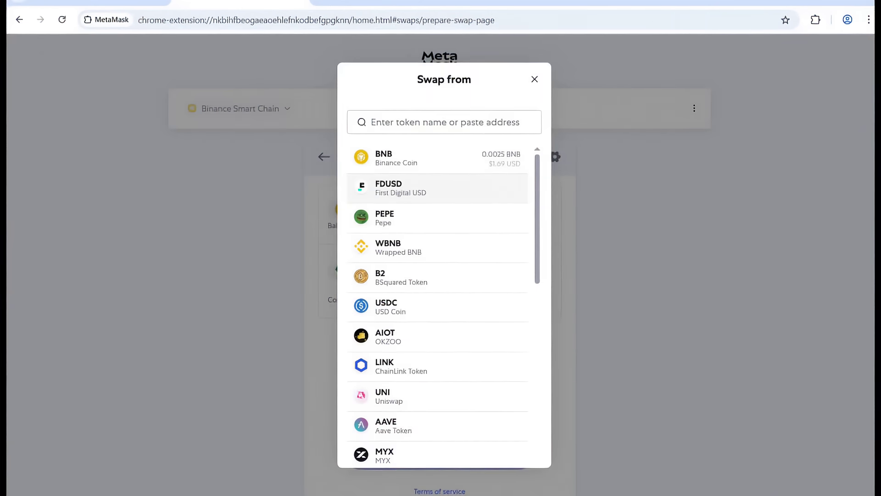
pyautogui.scroll(-4, 438, 188)
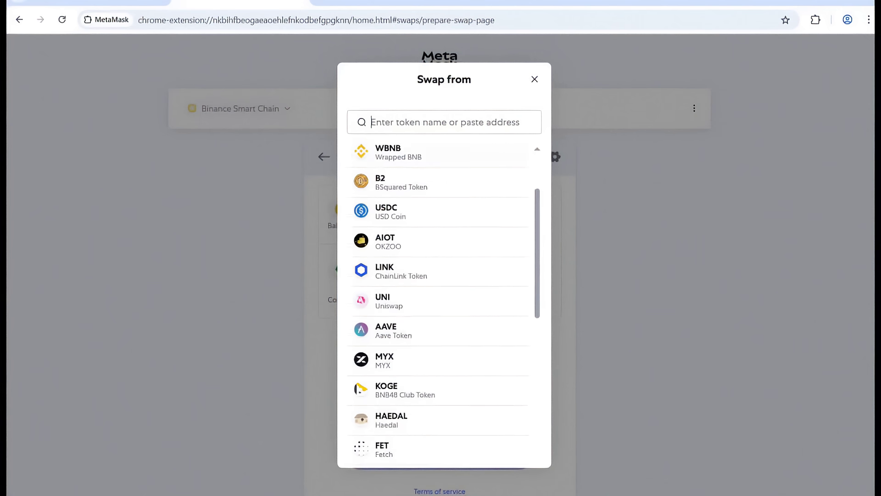
pyautogui.scroll(-3, 438, 305)
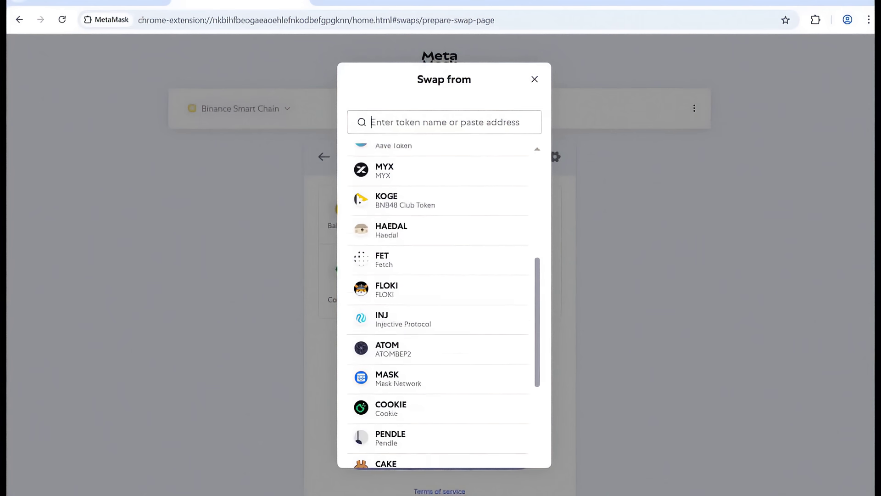
pyautogui.scroll(-2, 438, 305)
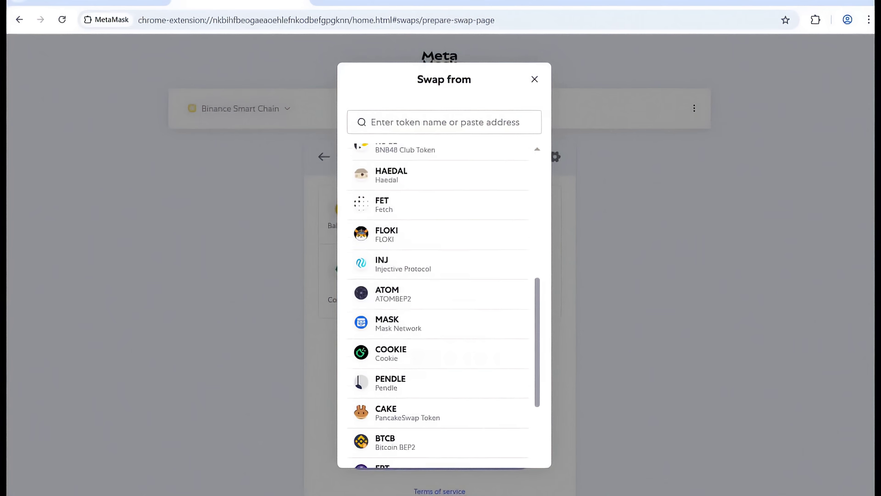
pyautogui.scroll(-2, 439, 305)
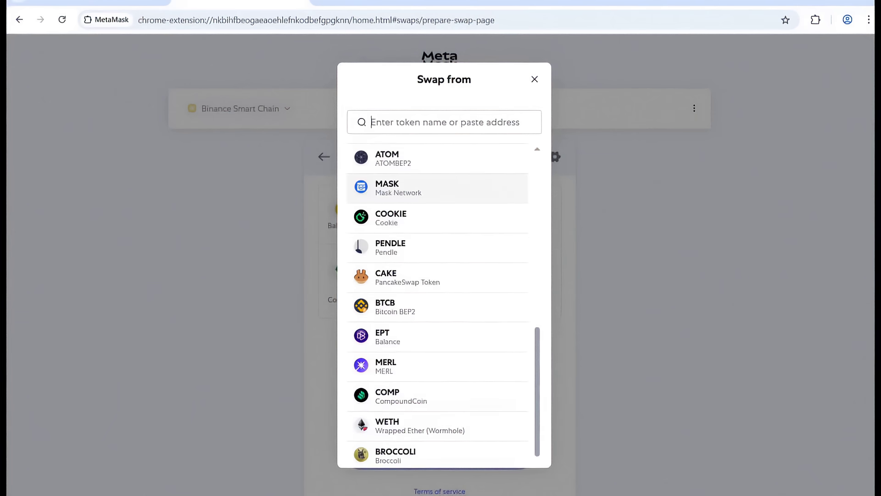
pyautogui.scroll(8, 438, 305)
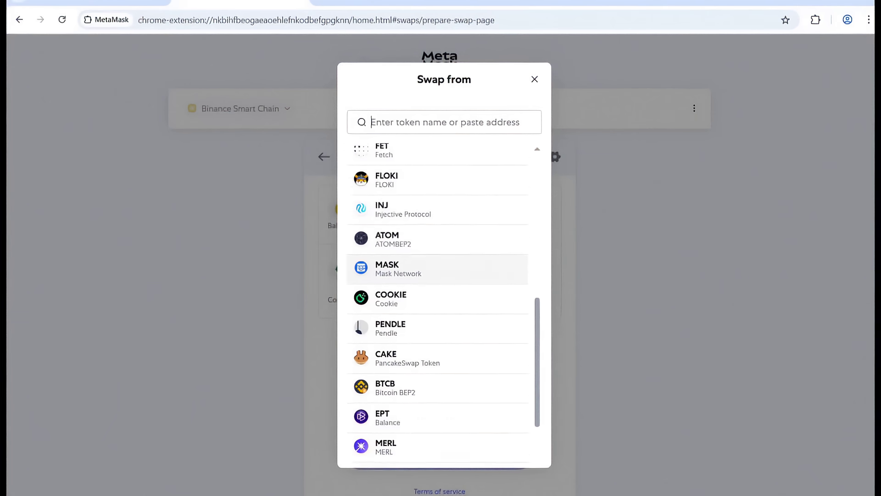
pyautogui.scroll(3, 438, 305)
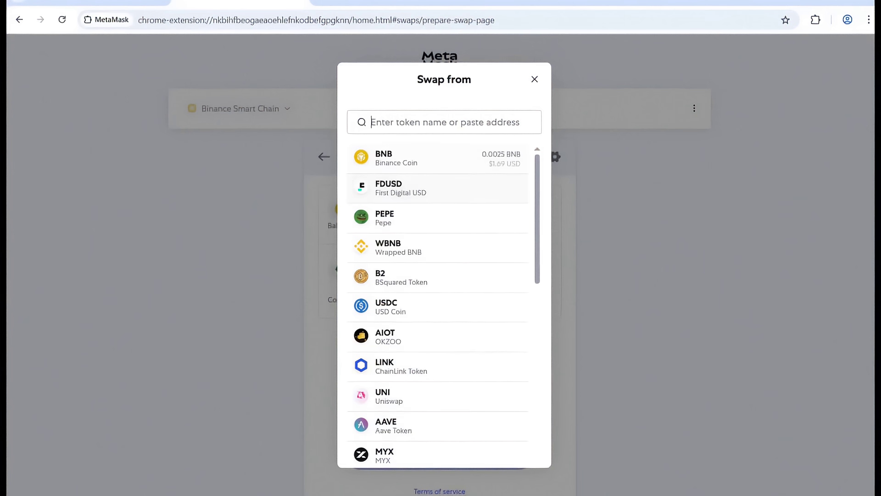
pyautogui.press('Escape')
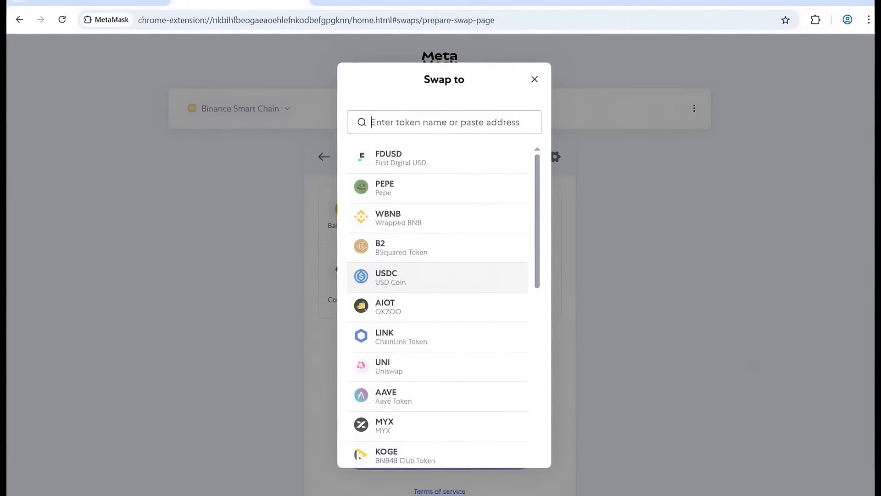
# - Leave USDT as the receive token for 0.0024954553 BNB so quotes begin fetching
pyautogui.scroll(-4, 439, 303)
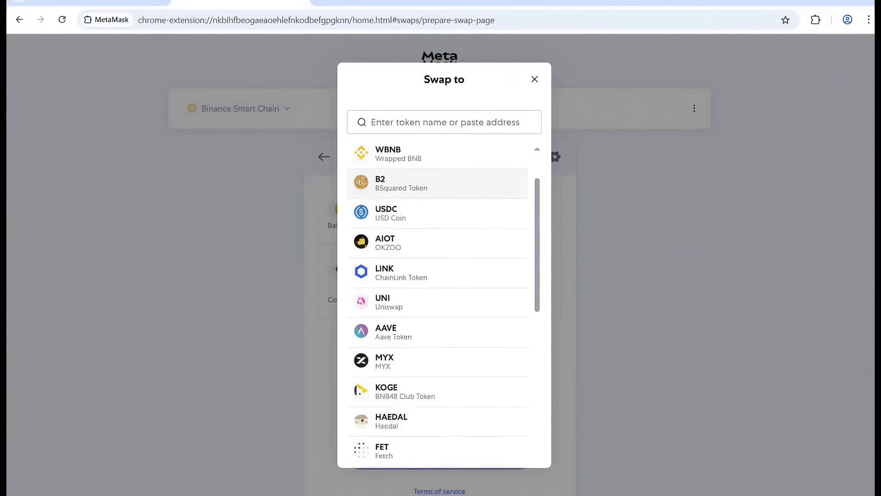
pyautogui.scroll(-3, 439, 248)
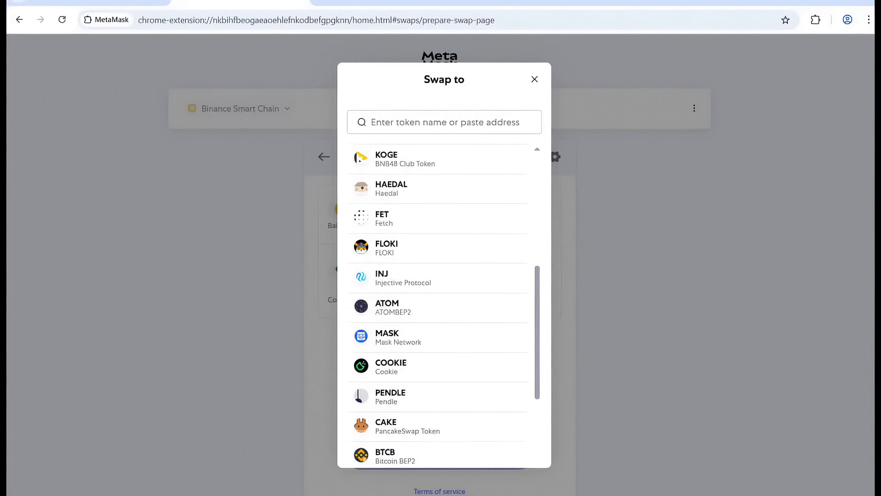
pyautogui.scroll(-3, 438, 248)
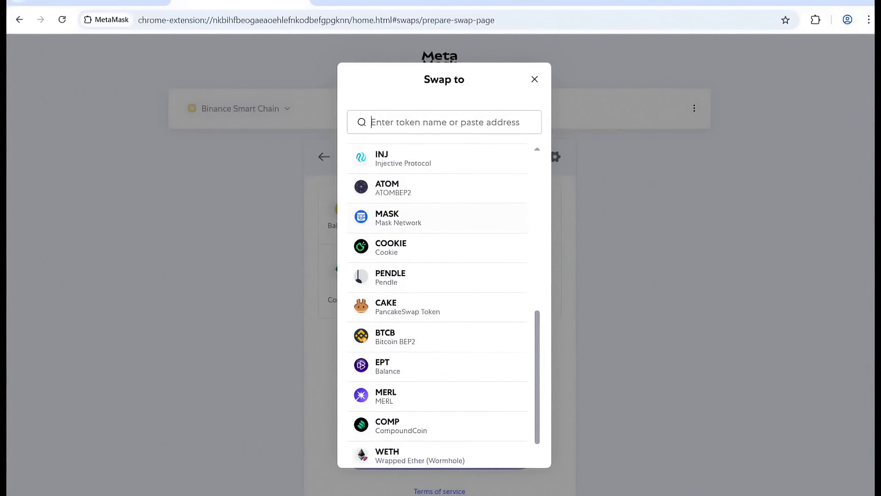
pyautogui.scroll(5, 438, 303)
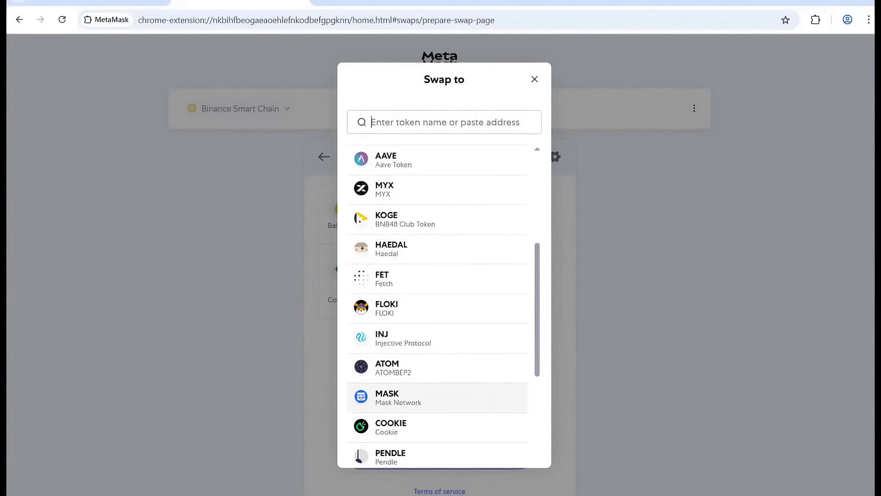
pyautogui.scroll(3, 438, 303)
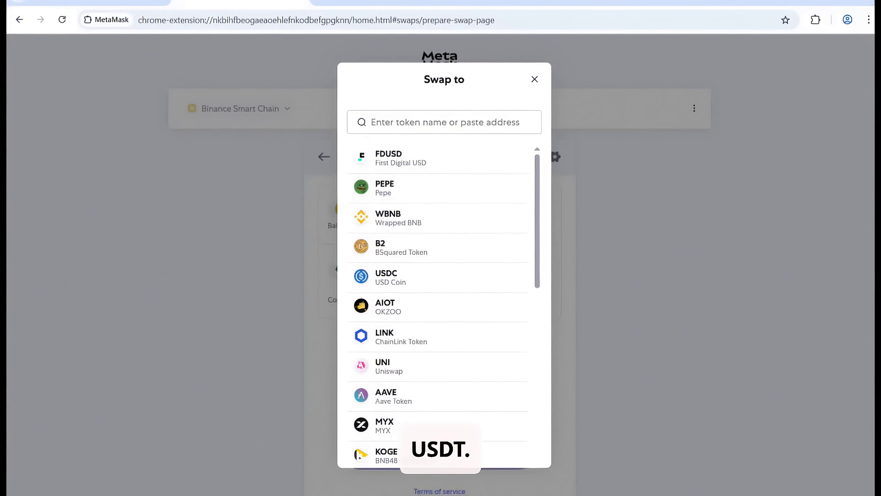
pyautogui.click(535, 79)
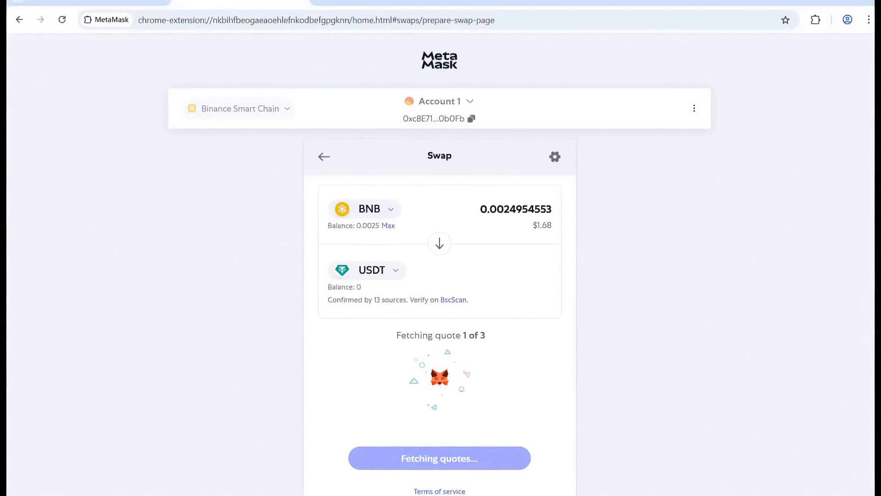
# - Change the BNB amount to 0.0020954553, giving a quote of 1.5069051 USDT
pyautogui.click(516, 209)
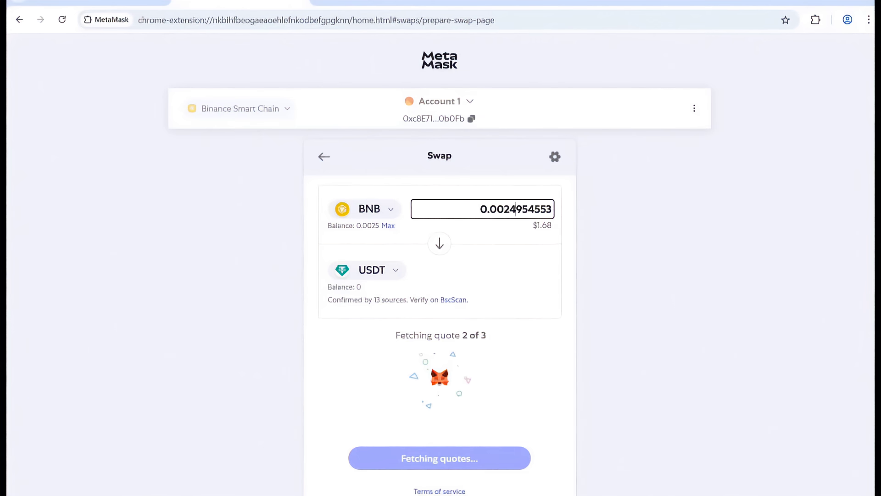
pyautogui.press('BackSpace')
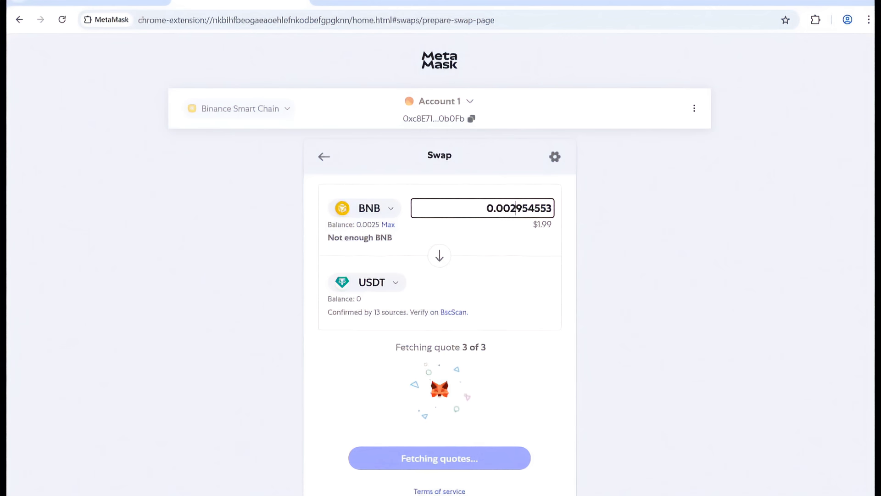
pyautogui.write('0')
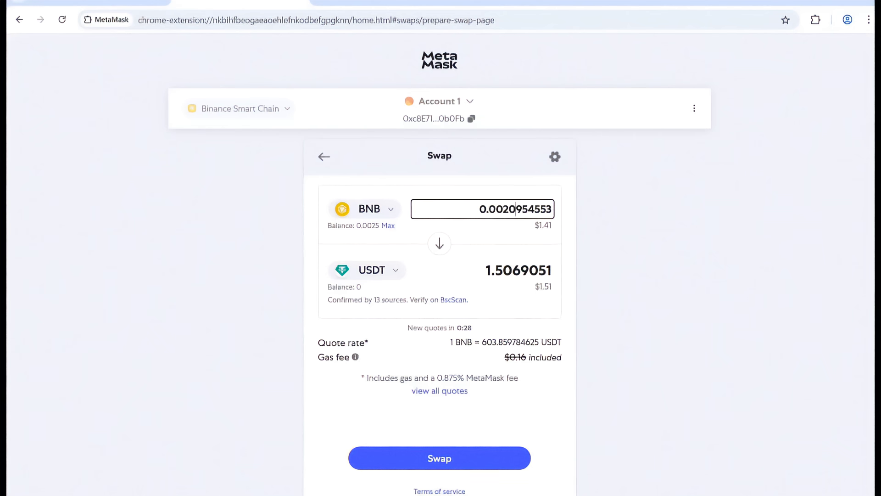
pyautogui.scroll(-1, 439, 276)
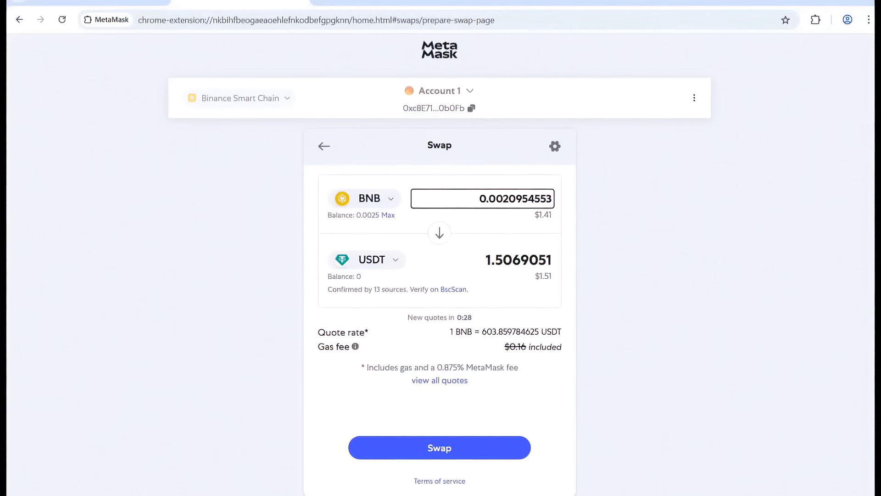
pyautogui.scroll(1, 439, 275)
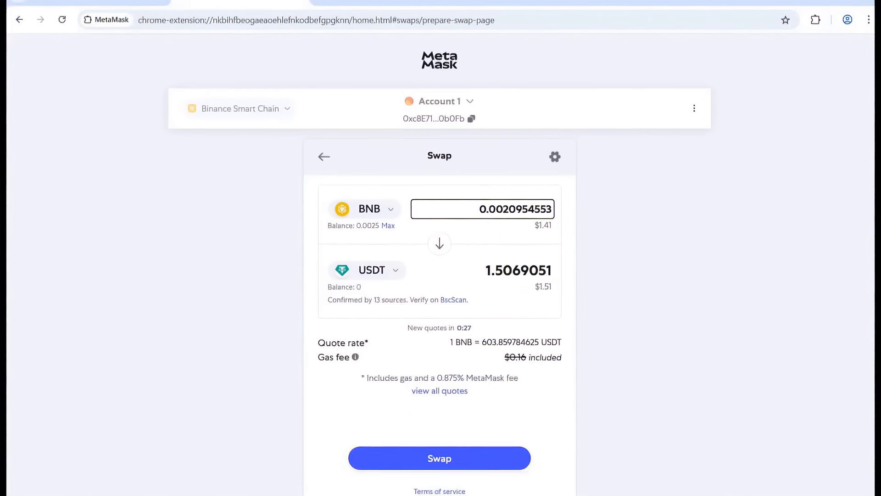
# - Submit the 0.0021 BNB-to-USDT swap and dismiss the completed swap summary
pyautogui.click(440, 458)
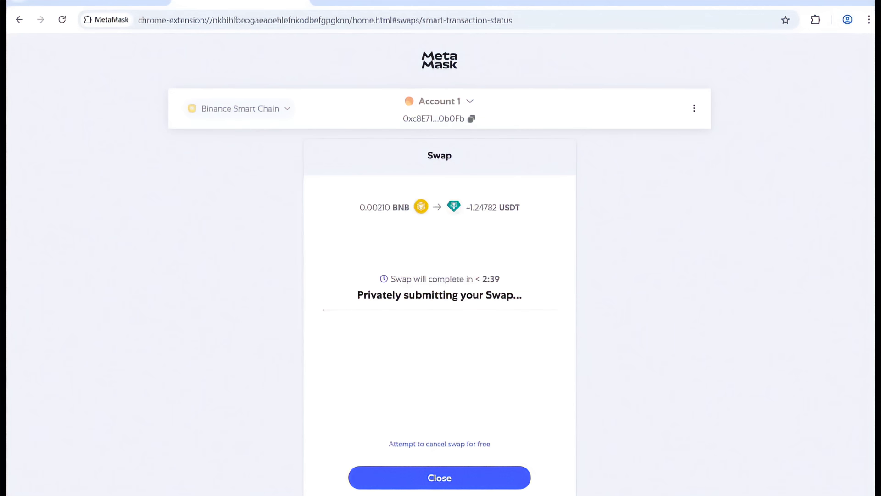
pyautogui.scroll(-1, 440, 275)
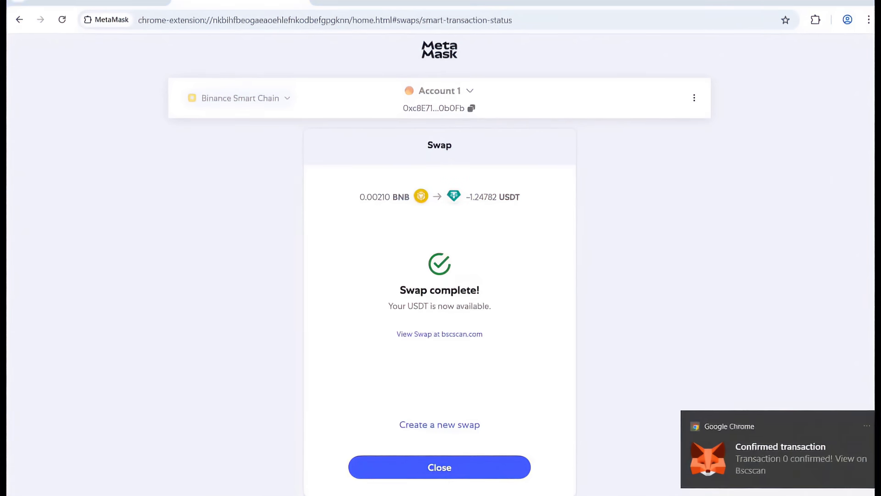
pyautogui.click(439, 467)
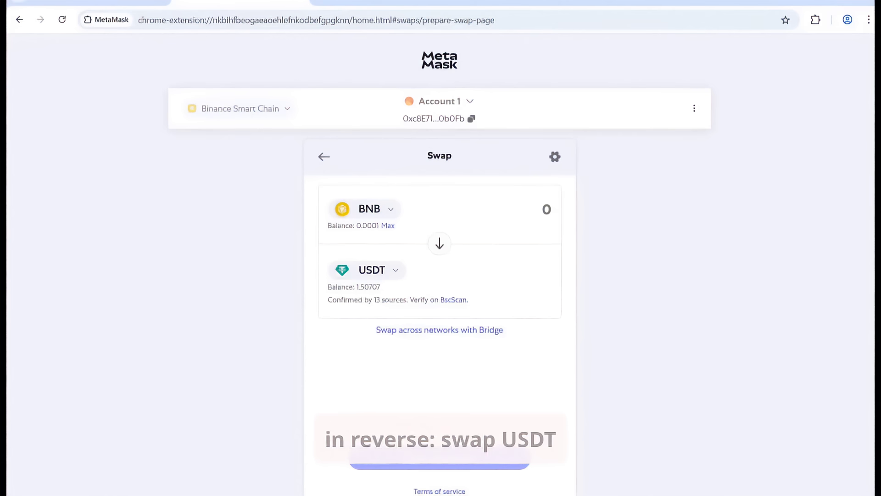
# - Flip the swap to USDT into BNB using the full 1.507074944478293478 USDT balance
pyautogui.click(440, 243)
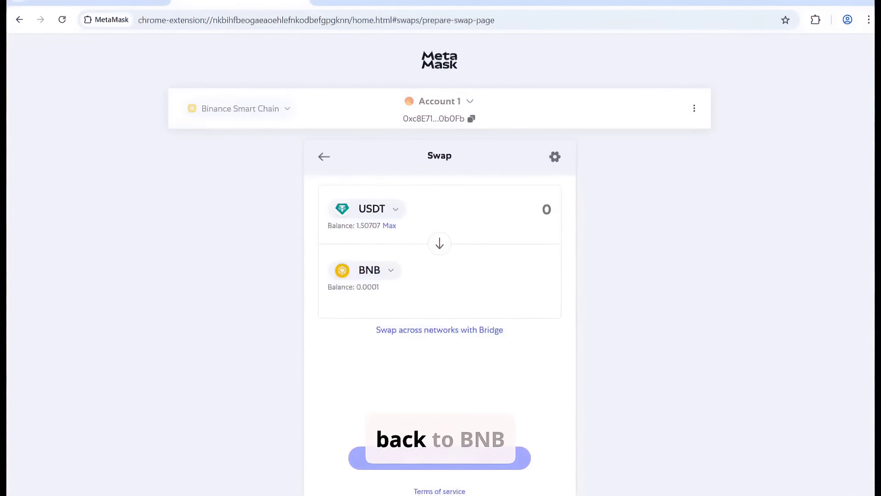
pyautogui.click(390, 225)
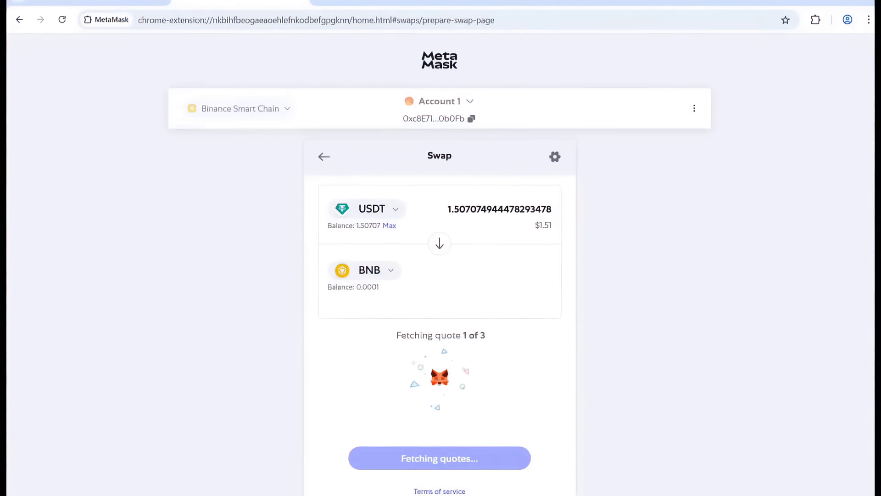